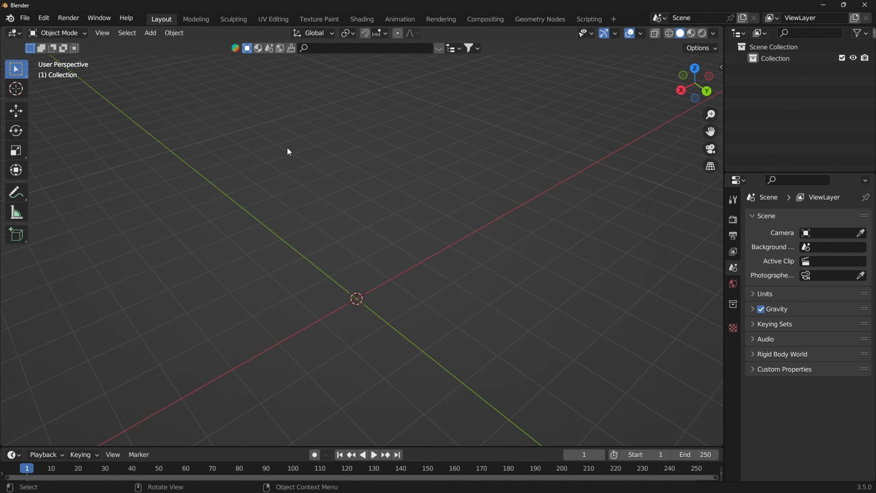
- Start appending from another Blender file and browse to the Kutuza Valorant Agents Pack folder in the bookmarked Kutuza pack
middle_click_drag(248, 262, 315, 280)
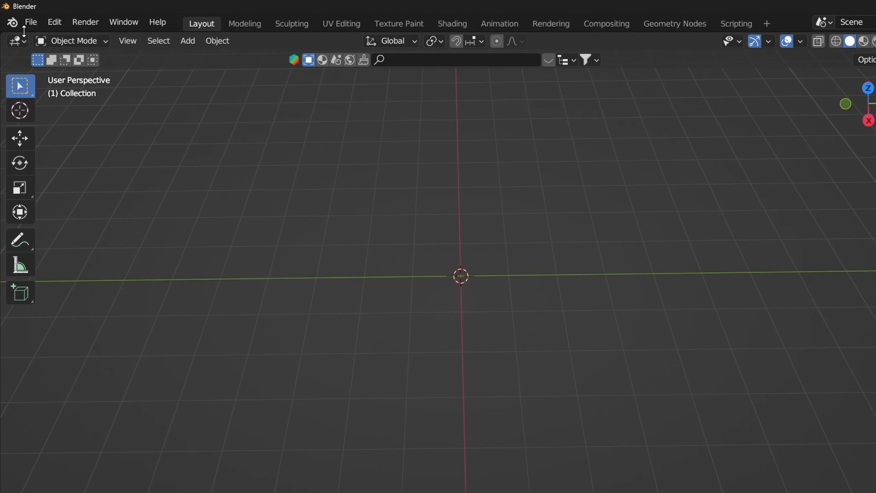
left_click(32, 28)
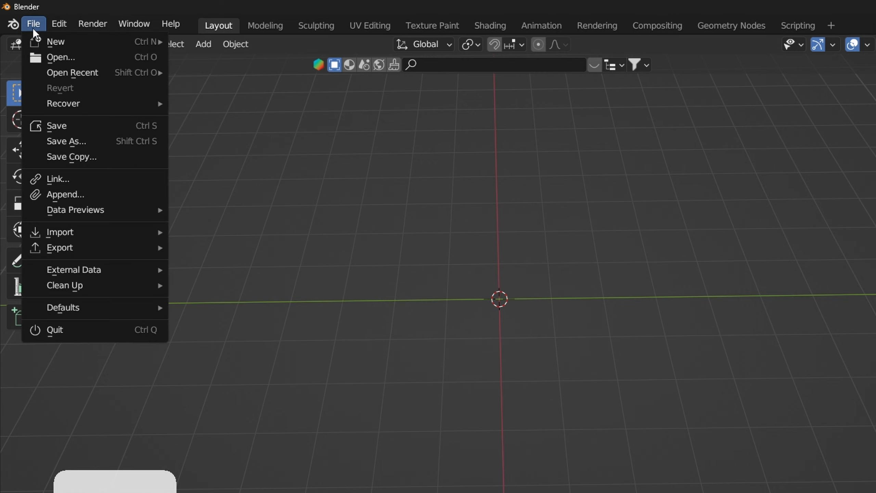
left_click(58, 192)
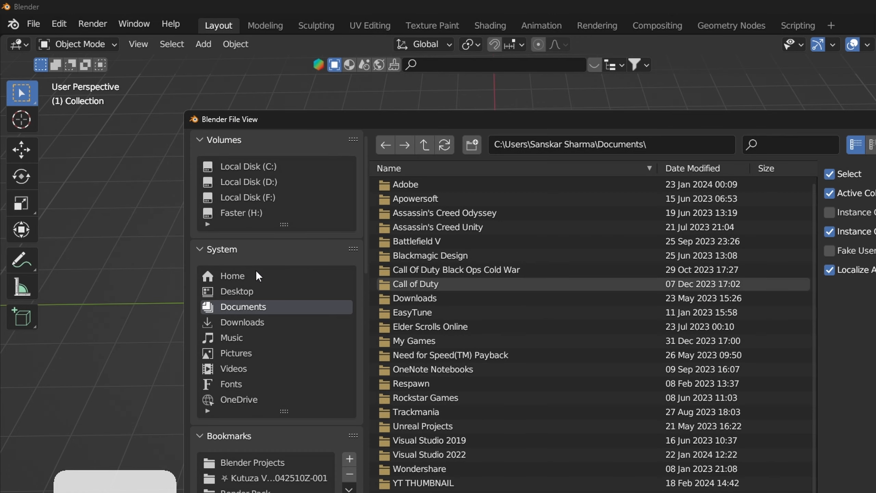
left_click(291, 472)
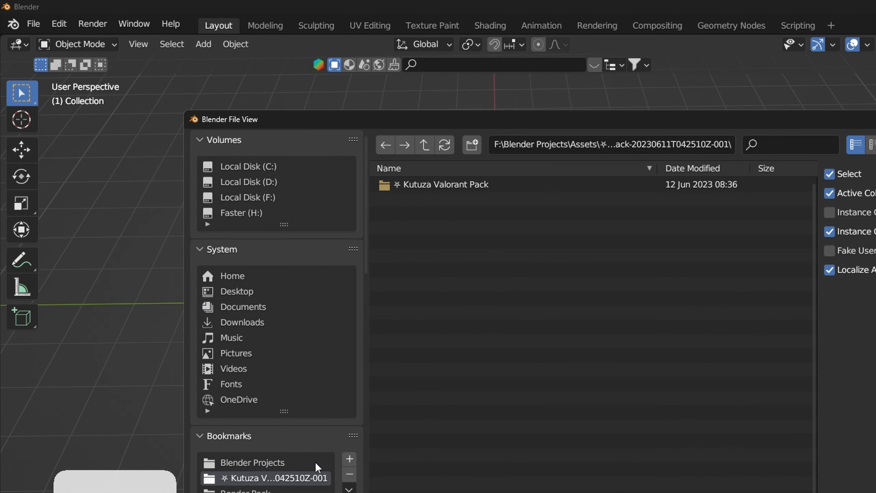
double_click(447, 183)
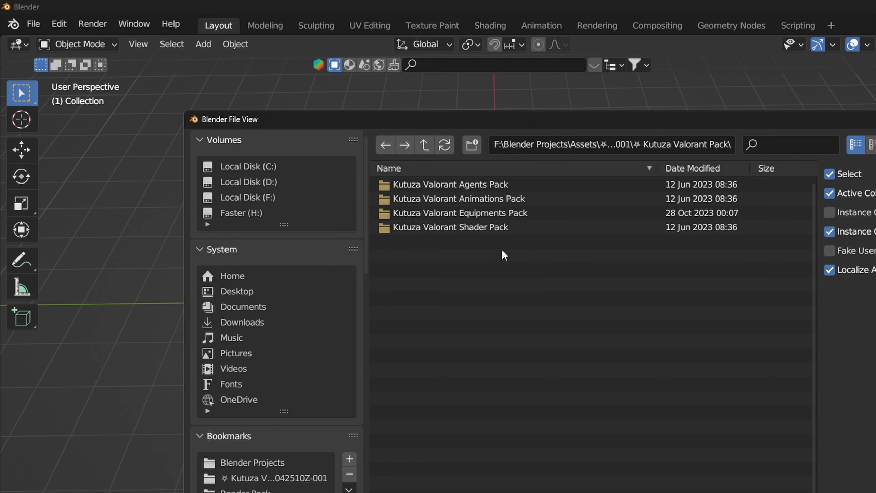
double_click(494, 183)
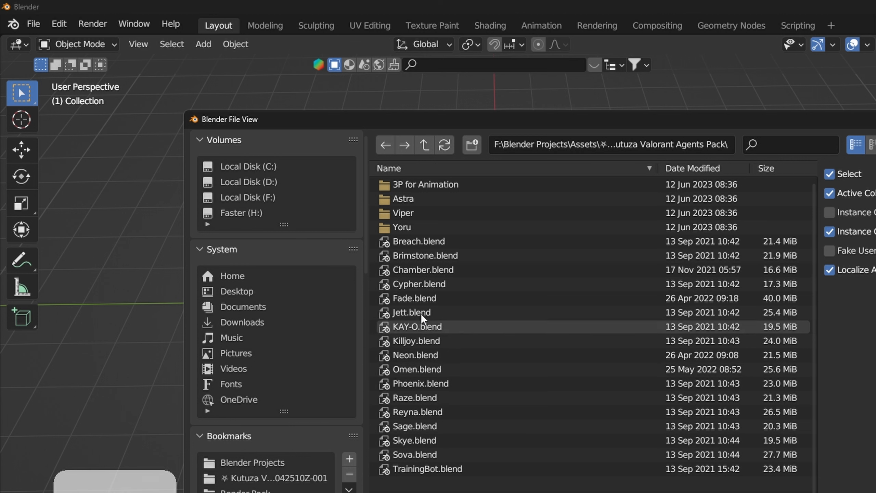
- Append both CS_Wushu_S0_Skelmesh objects, .ao and .mo, from the Object folder of Jett.blend
double_click(436, 314)
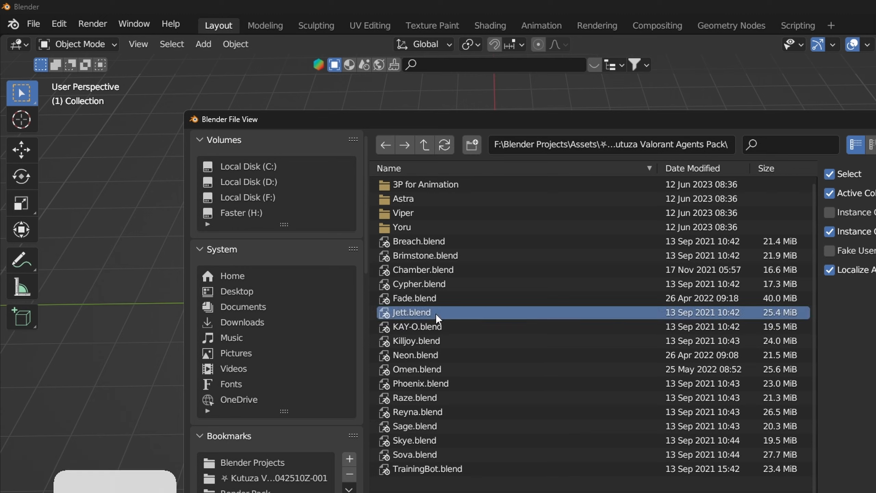
double_click(424, 300)
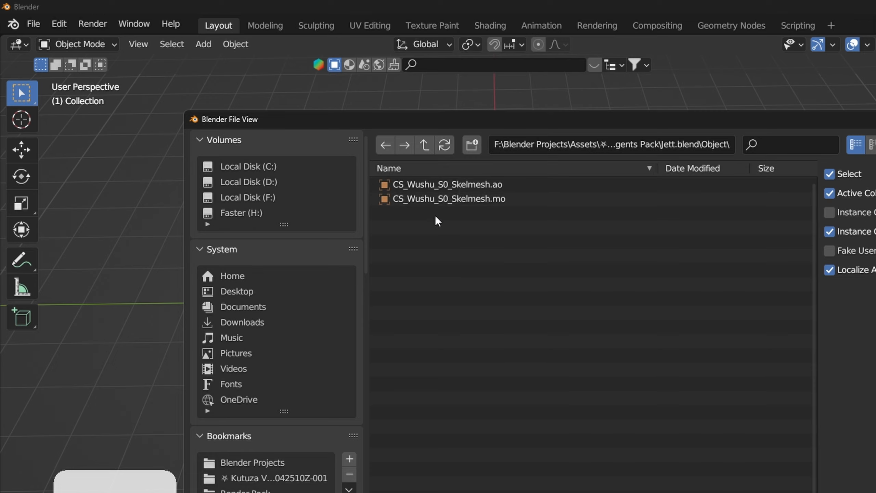
left_click_drag(457, 260, 509, 188)
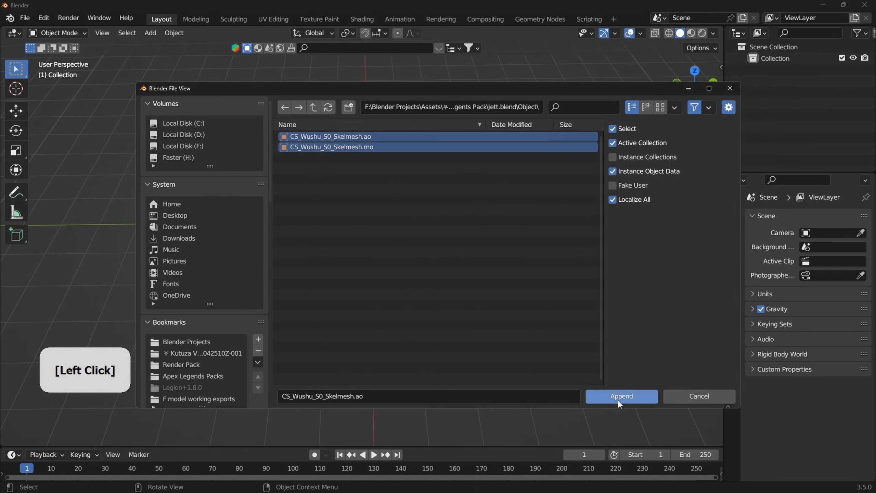
left_click(618, 402)
- Frame the appended character and switch the viewport shading to Material Preview
scroll(401, 194, "up", 5)
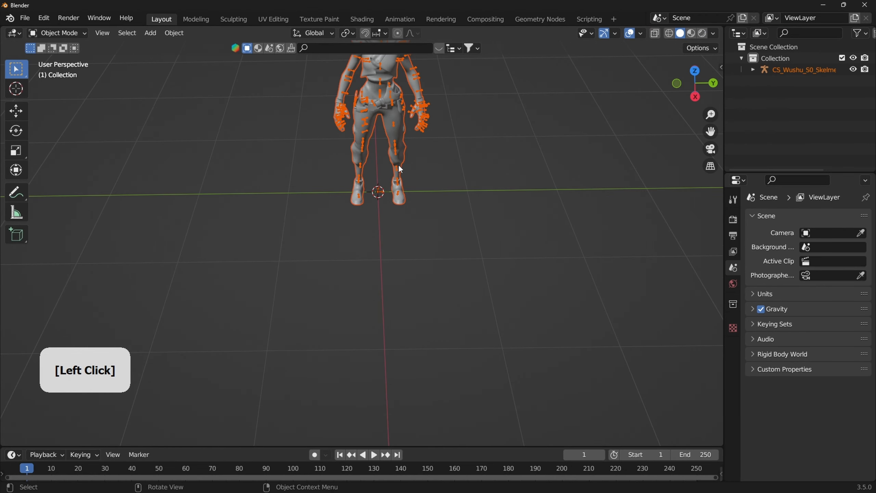
left_click_drag(711, 130, 673, 420)
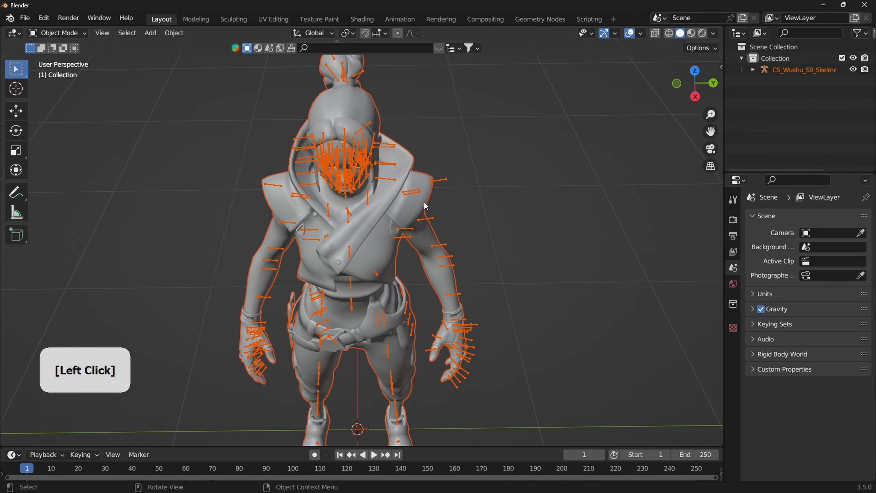
middle_click_drag(424, 202, 433, 164)
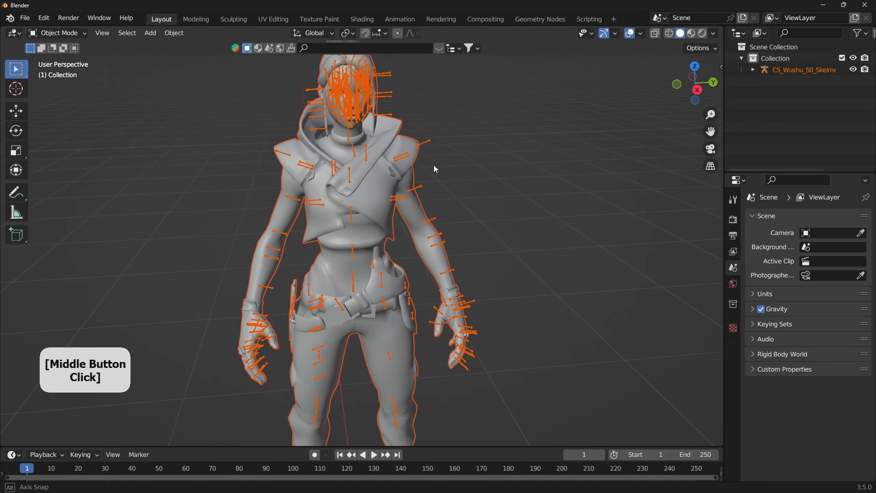
middle_click_drag(434, 164, 352, 242)
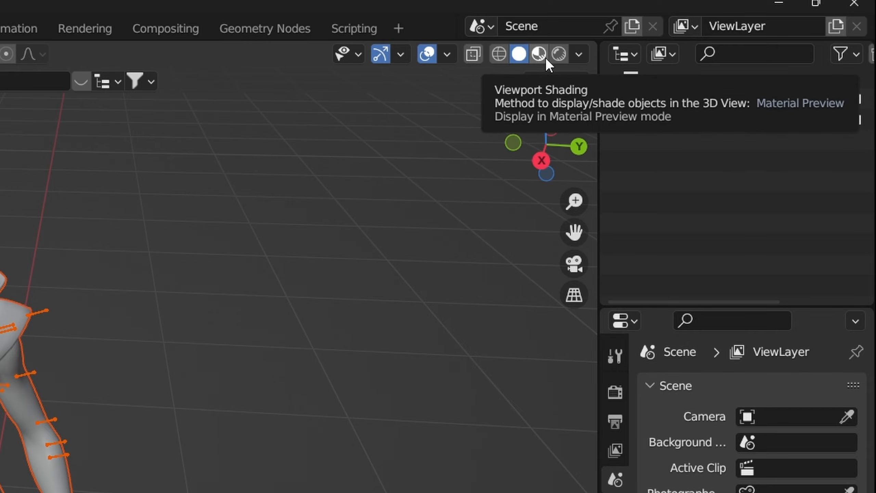
left_click(546, 57)
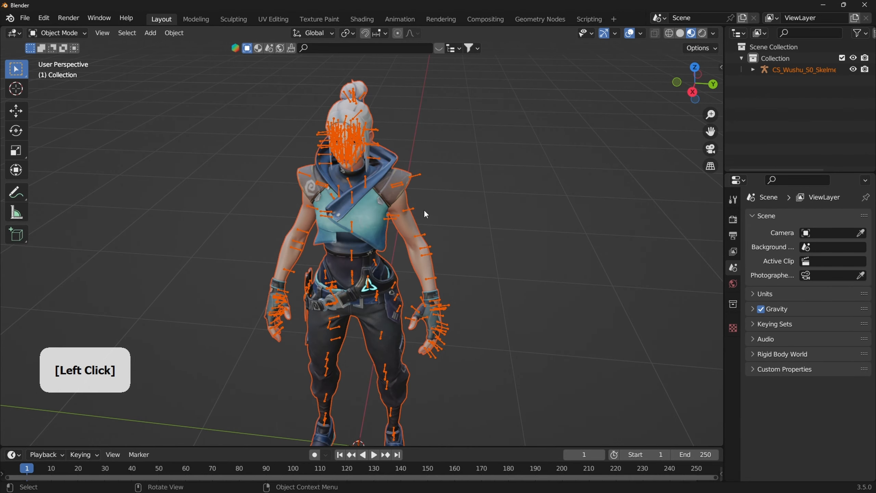
- Select the character's armature and hide the bones through the viewport overlay options
middle_click_drag(424, 210, 374, 211)
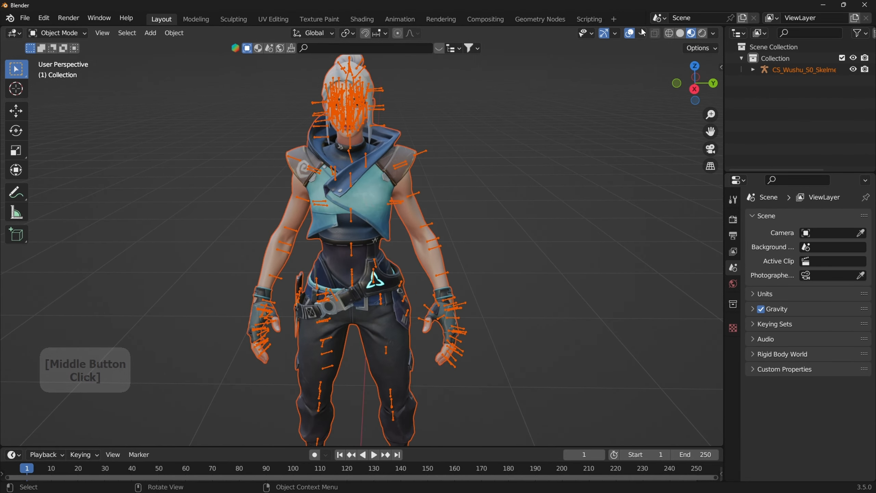
left_click(355, 116)
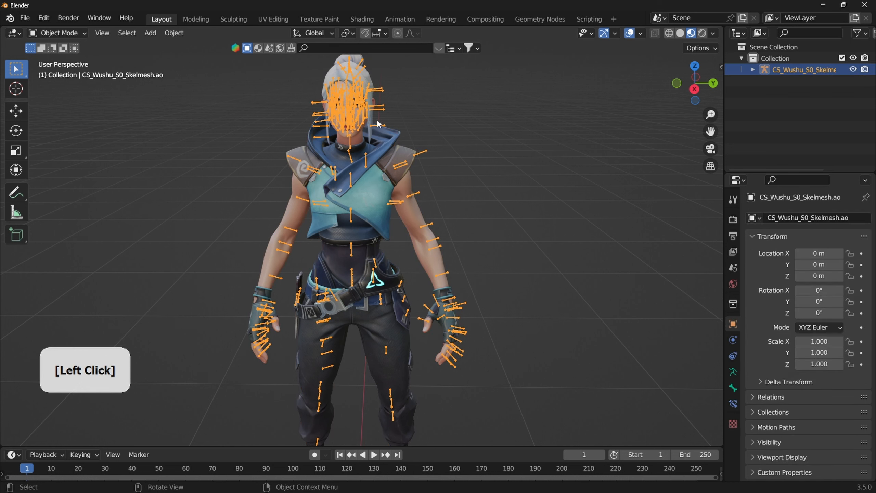
mouse_move(348, 137)
middle_mouse_down()
mouse_move(366, 137)
mouse_move(327, 129)
mouse_move(349, 130)
middle_mouse_up()
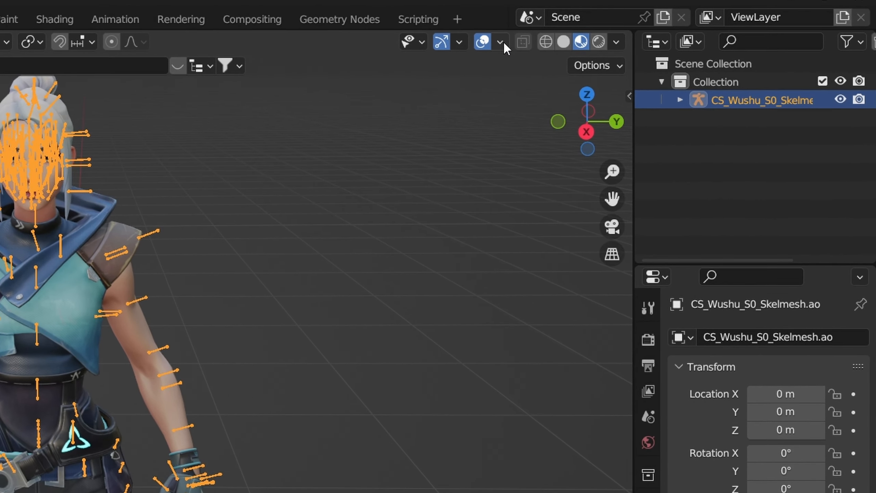
left_click(641, 33)
left_click(511, 259)
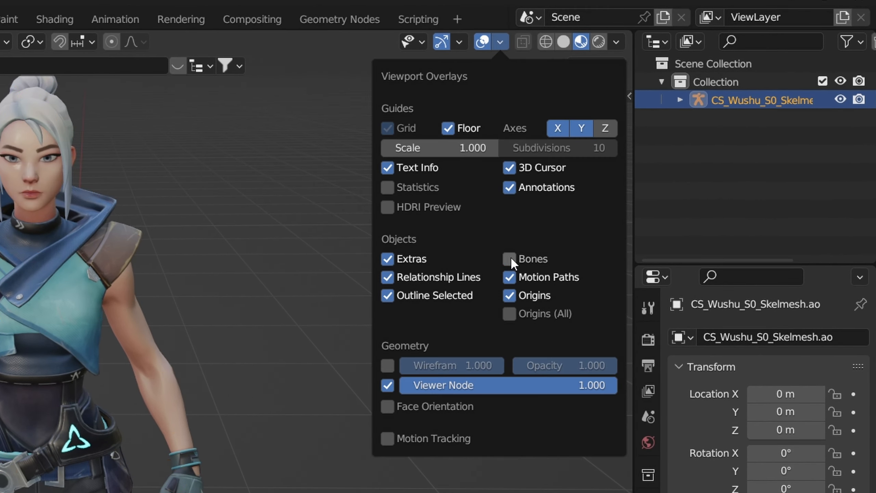
left_click_drag(587, 122, 576, 124)
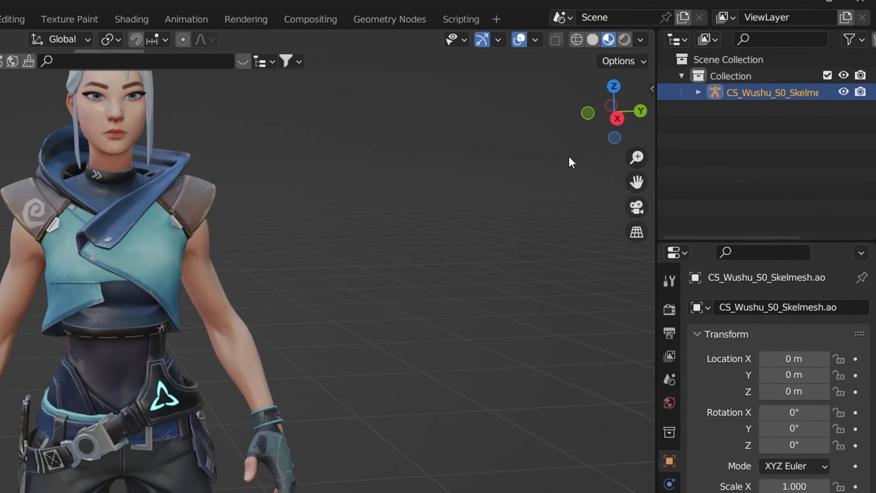
- Select the character's mesh and enable Bloom in the Eevee render settings
left_click_drag(612, 199, 666, 443)
scroll(441, 218, "up", 5)
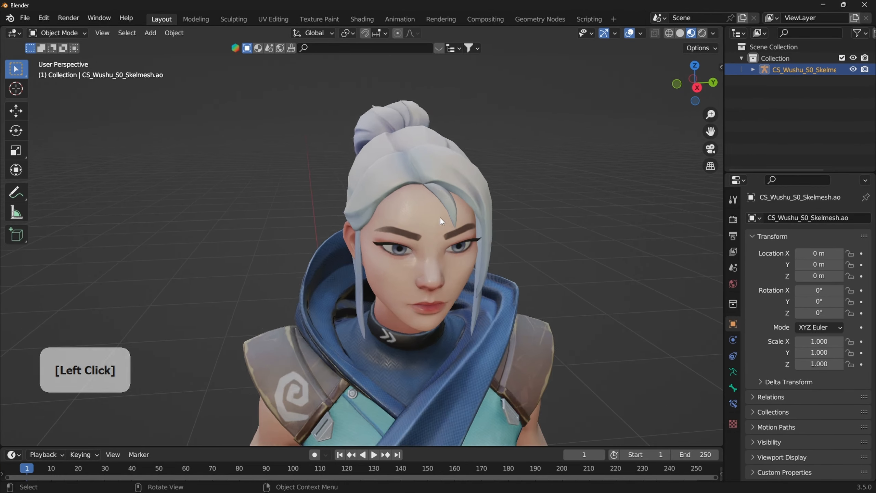
middle_click_drag(440, 218, 380, 210)
left_click(408, 205)
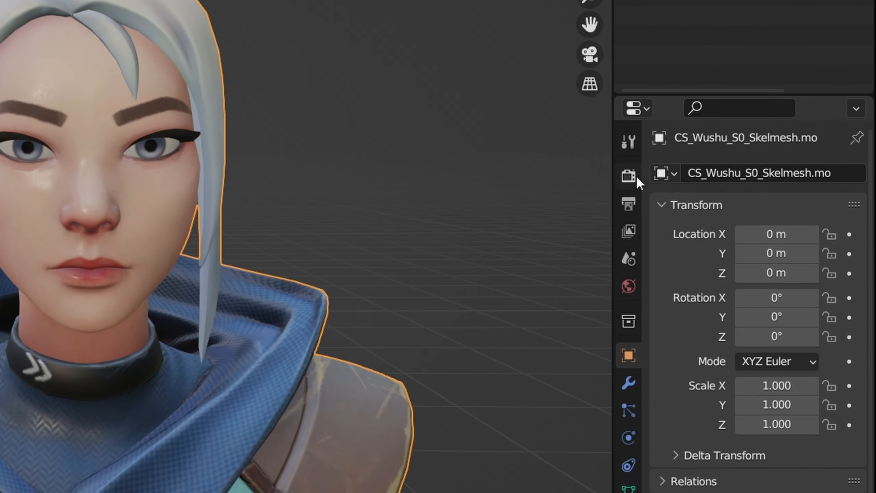
left_click(632, 182)
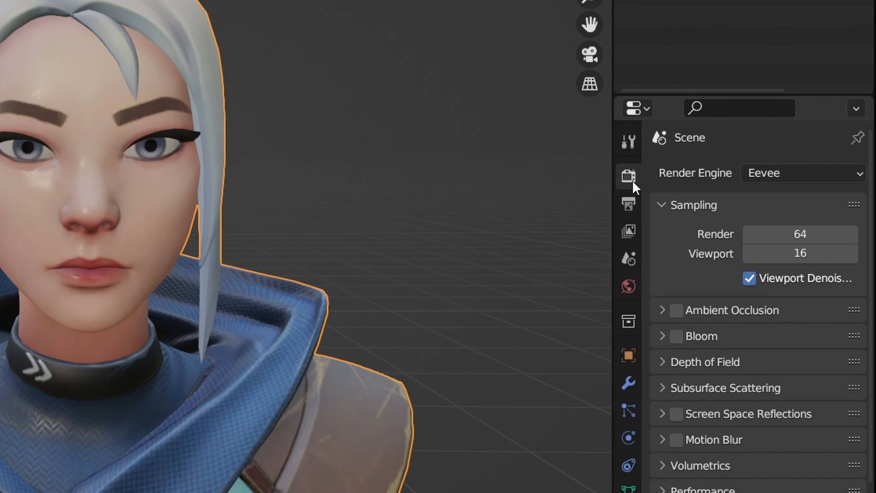
left_click(676, 337)
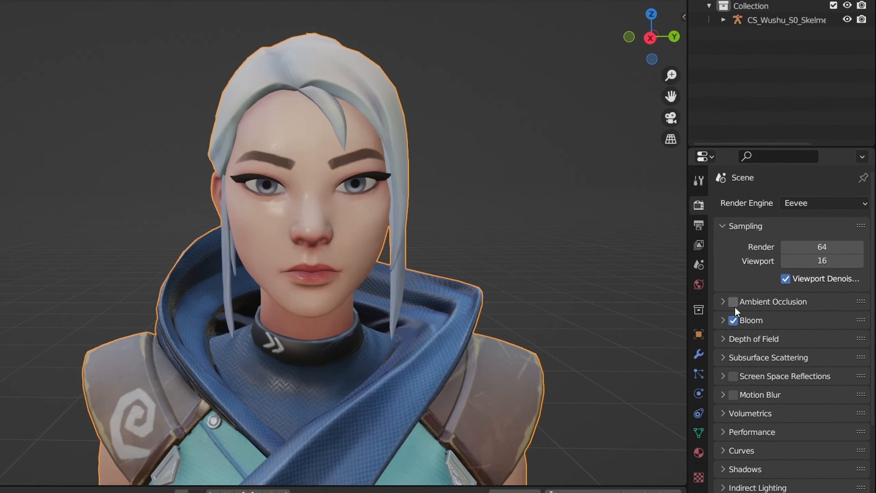
- Examine the remaining render settings and view the deselected character from near and far
scroll(784, 394, "down", 5)
scroll(790, 321, "up", 1)
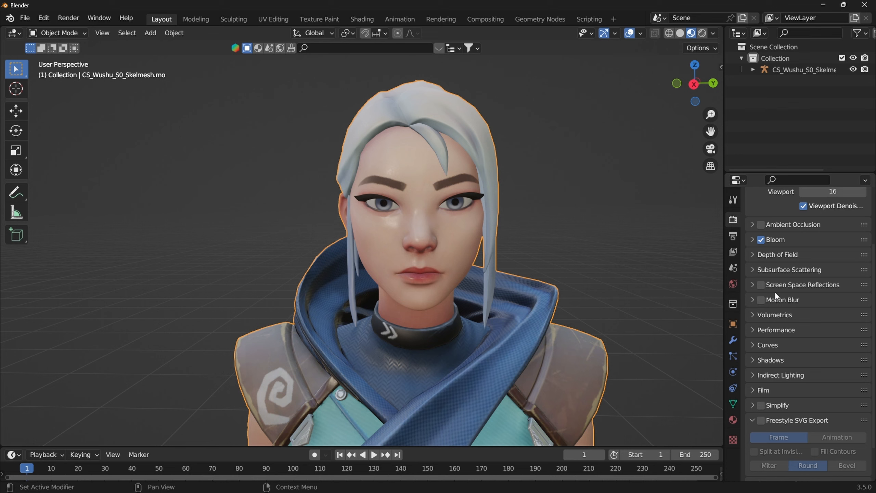
mouse_move(418, 245)
middle_mouse_down()
mouse_move(459, 248)
mouse_move(402, 246)
mouse_move(418, 245)
middle_mouse_up()
scroll(431, 246, "down", 6)
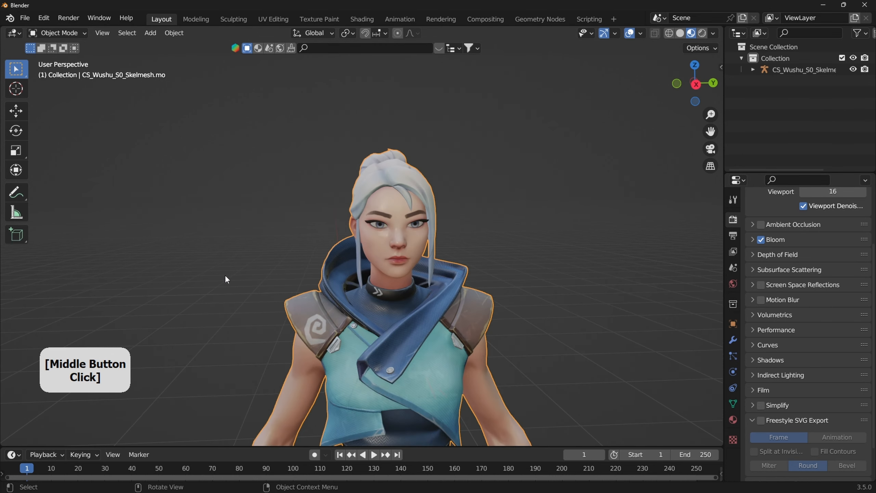
left_click(225, 275)
scroll(428, 276, "down", 2)
scroll(373, 257, "up", 6)
mouse_move(386, 235)
middle_mouse_down()
mouse_move(363, 232)
mouse_move(379, 233)
middle_mouse_up()
scroll(364, 248, "down", 6)
scroll(359, 276, "up", 3)
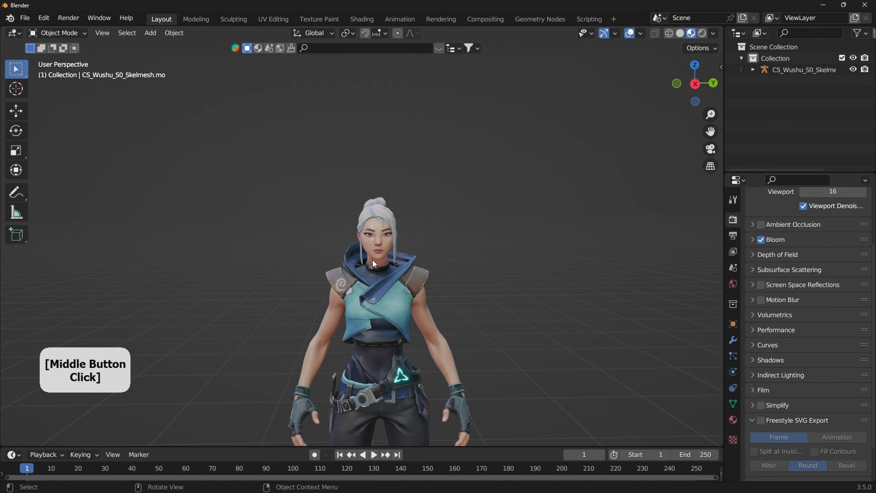
- Select the character's mesh again in the viewport
left_click(371, 246)
mouse_move(374, 290)
middle_mouse_down()
mouse_move(319, 293)
mouse_move(360, 298)
middle_mouse_up()
middle_click_drag(374, 335, 401, 281)
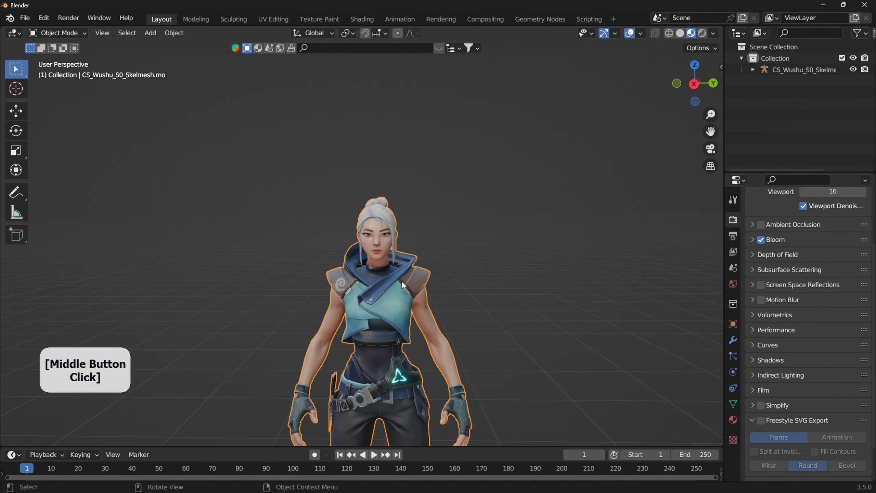
scroll(392, 283, "up", 1)
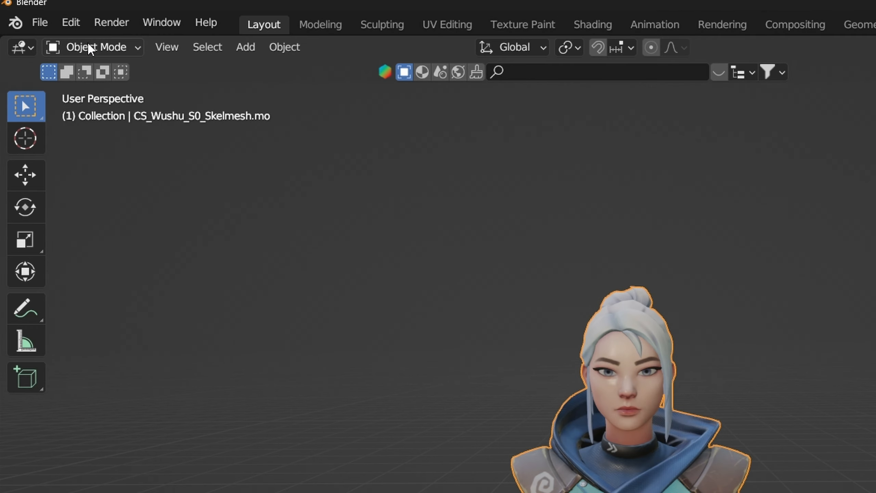
left_click(88, 45)
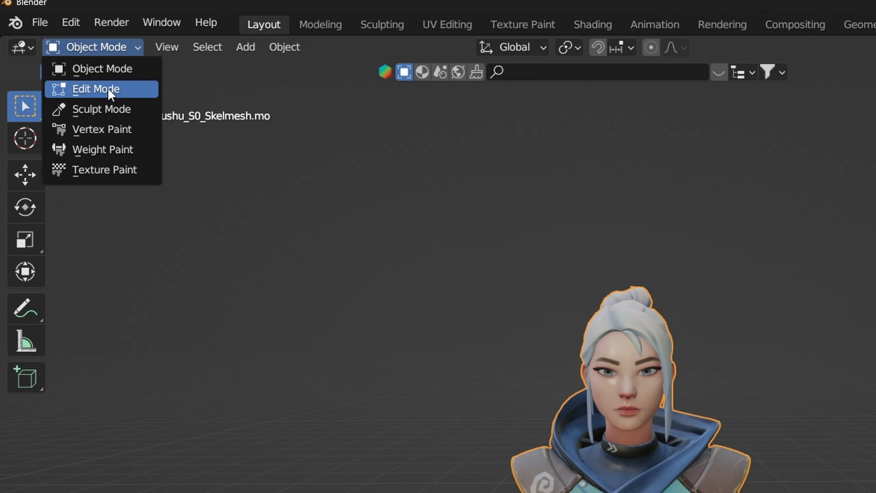
left_click(119, 91)
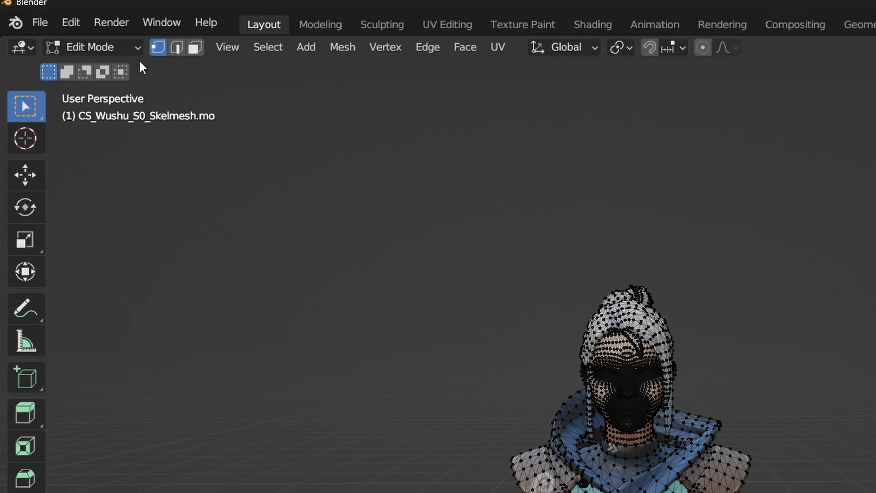
left_click(97, 47)
left_click(99, 66)
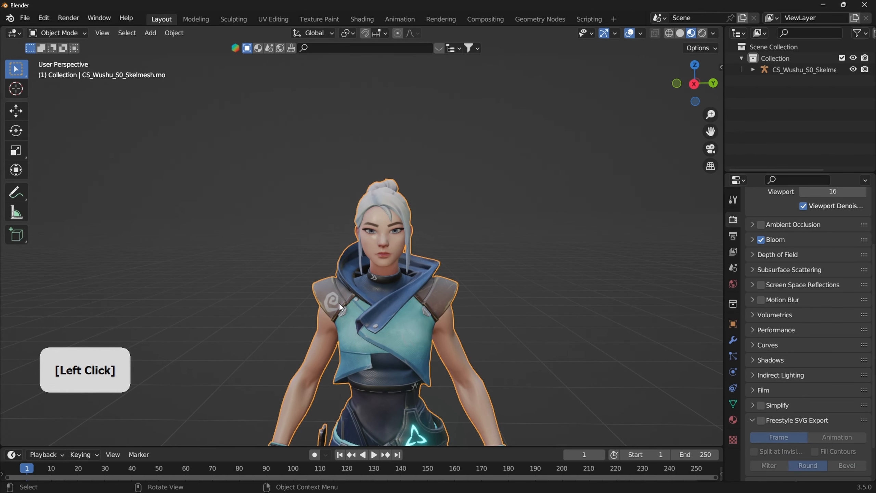
- Put the character mesh into Edit Mode, switch to face selection and frame the face closely
key("Tab")
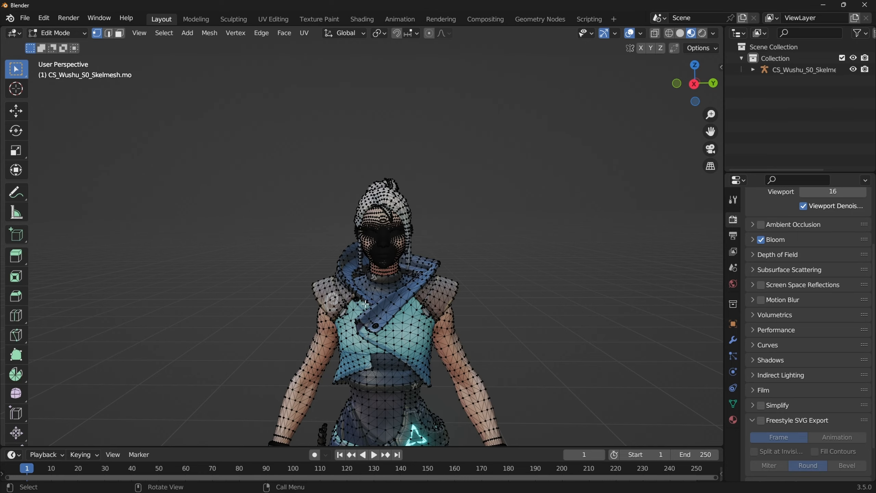
middle_click_drag(365, 304, 474, 180)
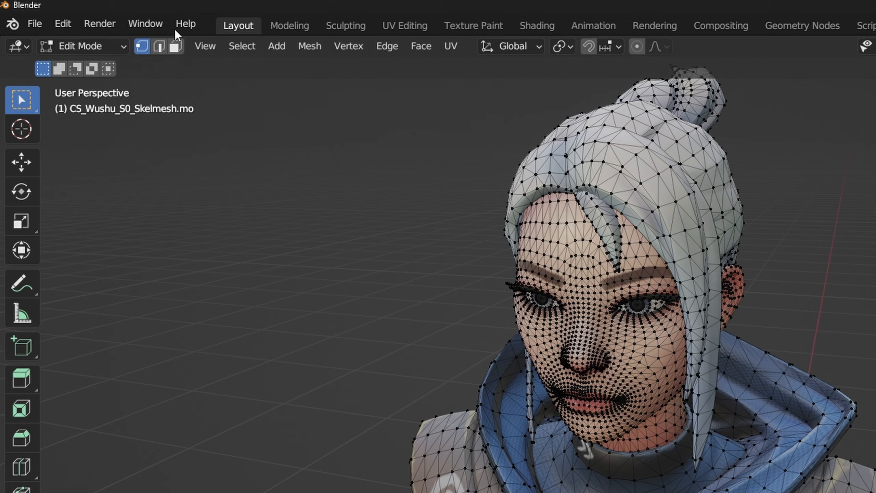
left_click(175, 51)
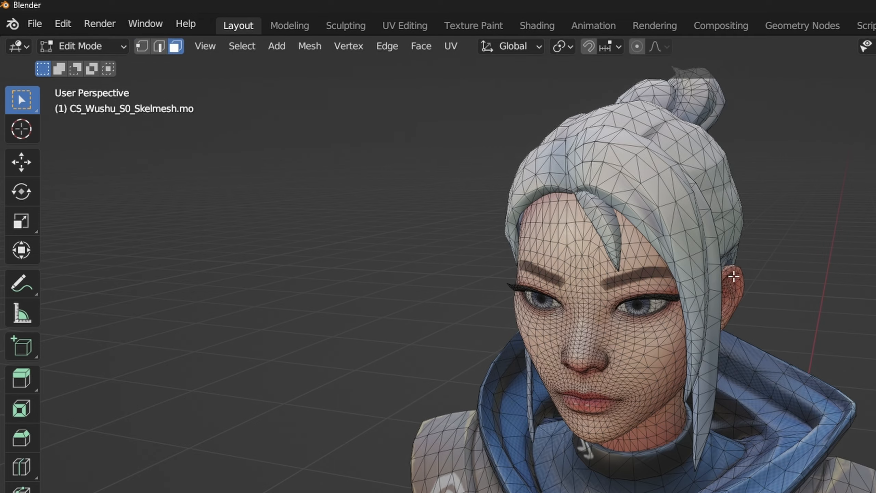
scroll(685, 287, "up", 5)
middle_click_drag(649, 288, 694, 289)
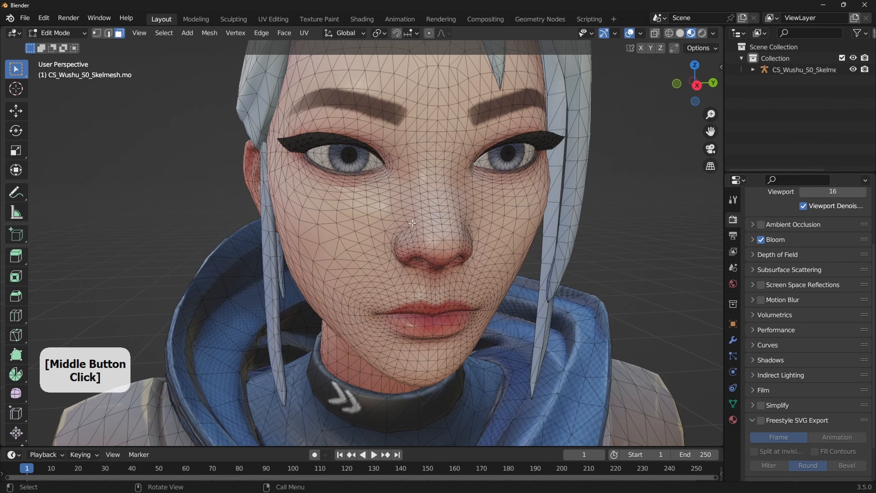
- Pick individual faces across the white, iris and pupil of the character's right eye
middle_click_drag(486, 262, 239, 257)
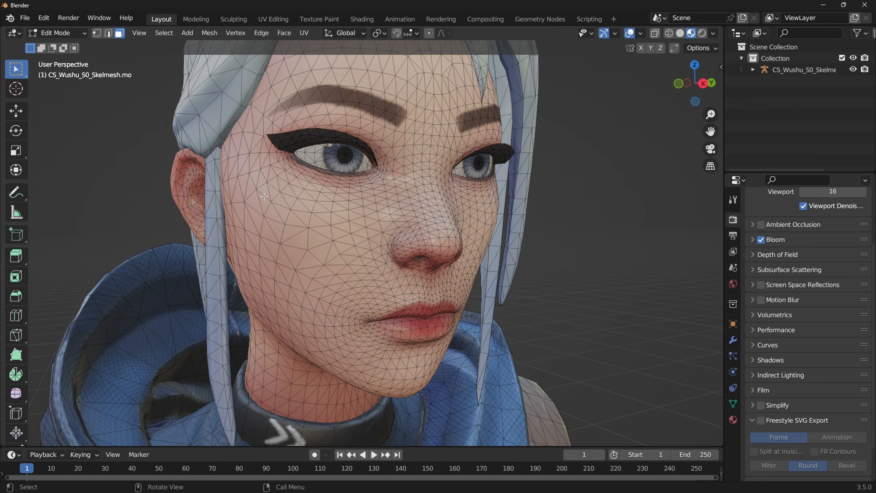
scroll(280, 109, "up", 3)
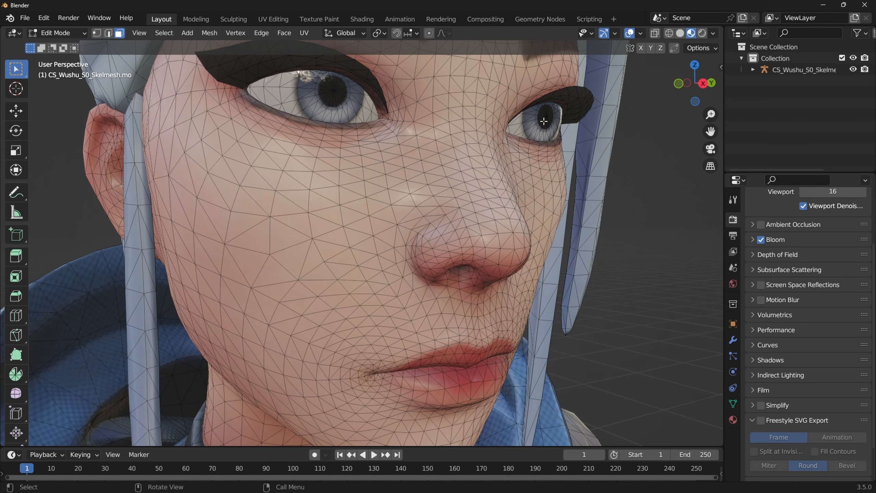
left_click_drag(710, 136, 735, 264)
scroll(314, 302, "up", 2)
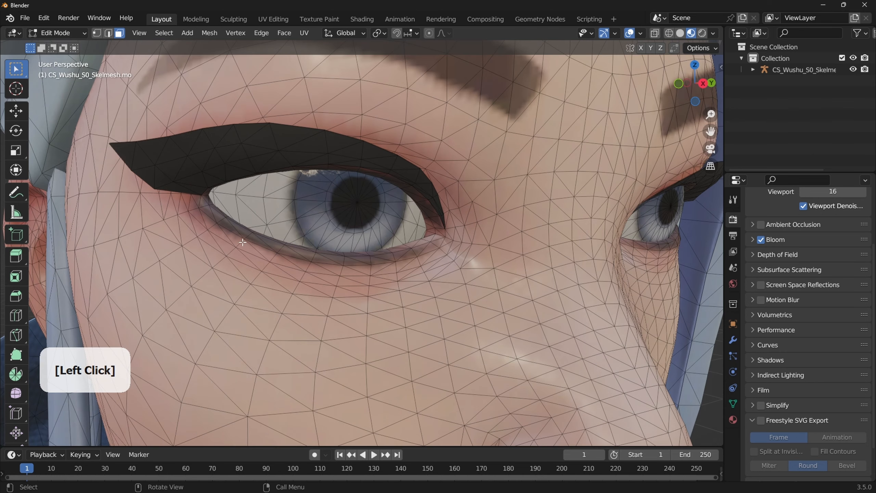
left_click(257, 206)
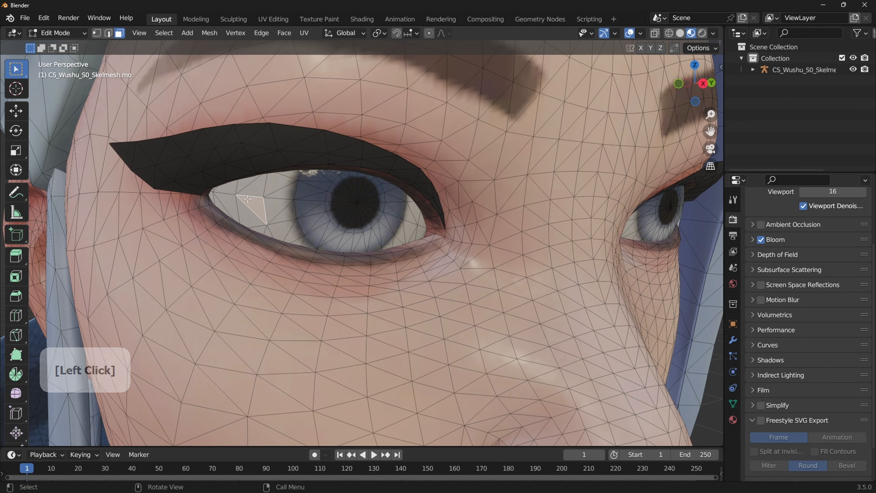
left_click(352, 192)
left_click(356, 186)
left_click(368, 194)
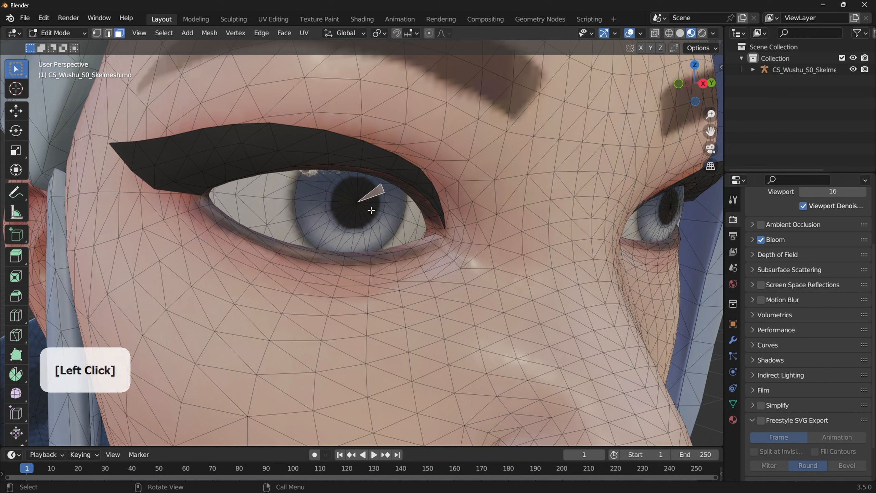
left_click(369, 209)
left_click(354, 217)
left_click(346, 213)
left_click(341, 197)
left_click(346, 189)
left_click(350, 187)
- Select one face on the white of the character's right eye and extend the selection to all linked faces
left_click(257, 205)
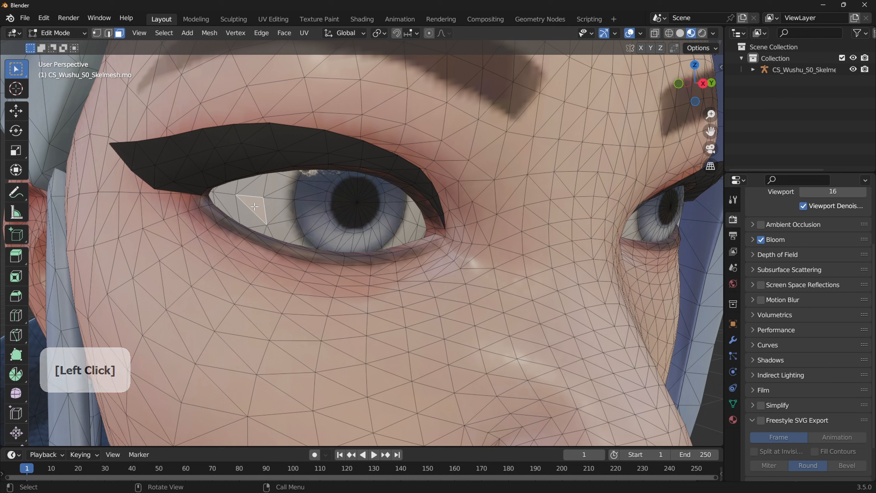
left_click(256, 207)
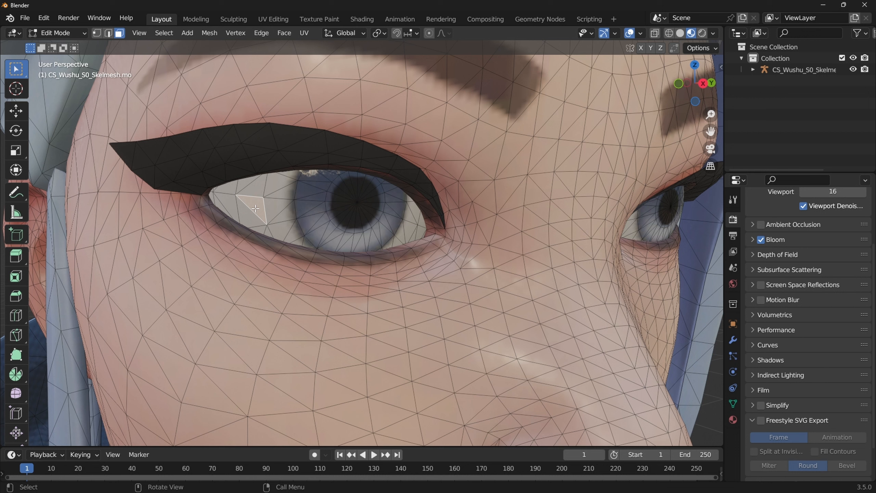
key("ctrl+l")
- Try to include the character's left eye by picking a face on its white
middle_click_drag(255, 209, 257, 239)
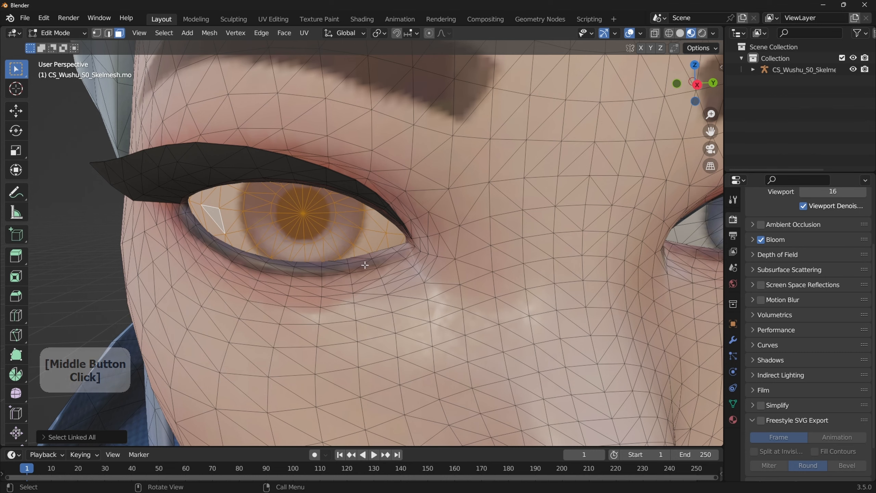
middle_click_drag(358, 243, 637, 241)
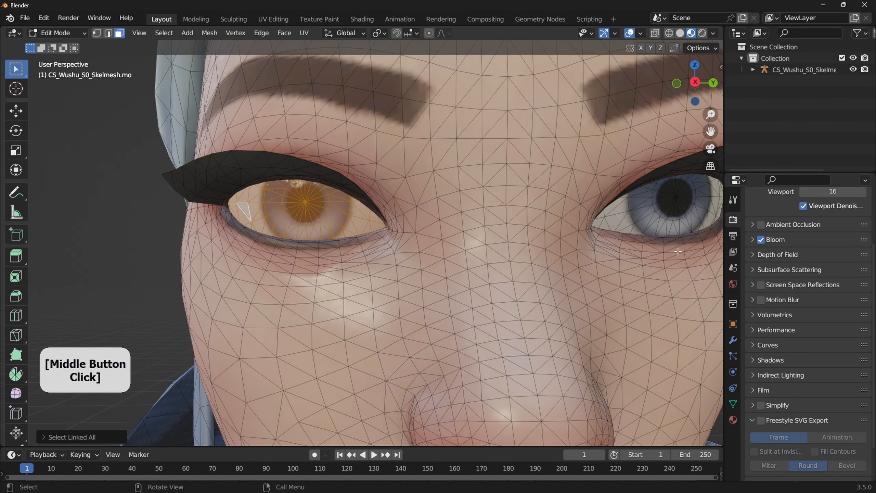
left_click_drag(711, 131, 613, 208)
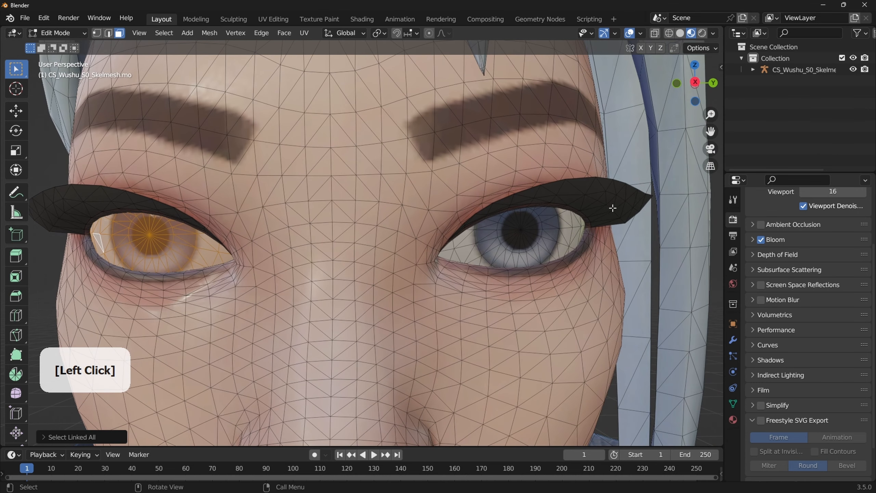
left_click(472, 240)
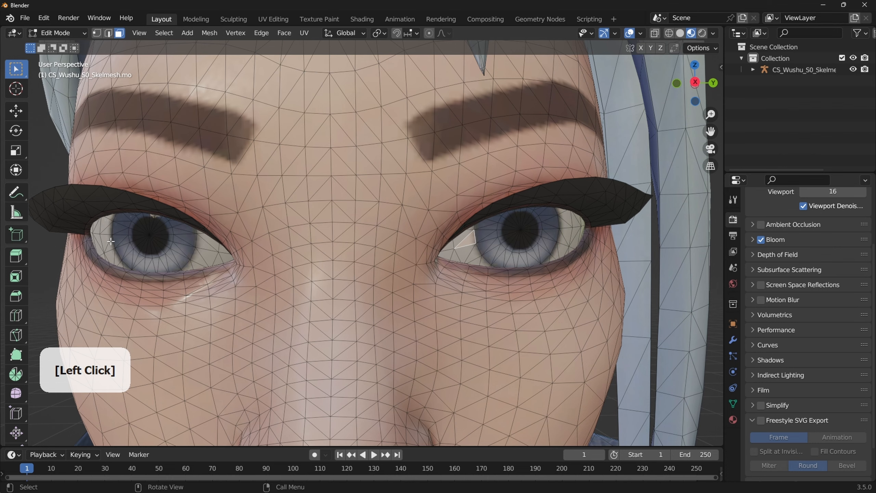
- Select the whole right eyeball of the character again, starting from a face on its white and including all linked faces
middle_click_drag(111, 241, 128, 239)
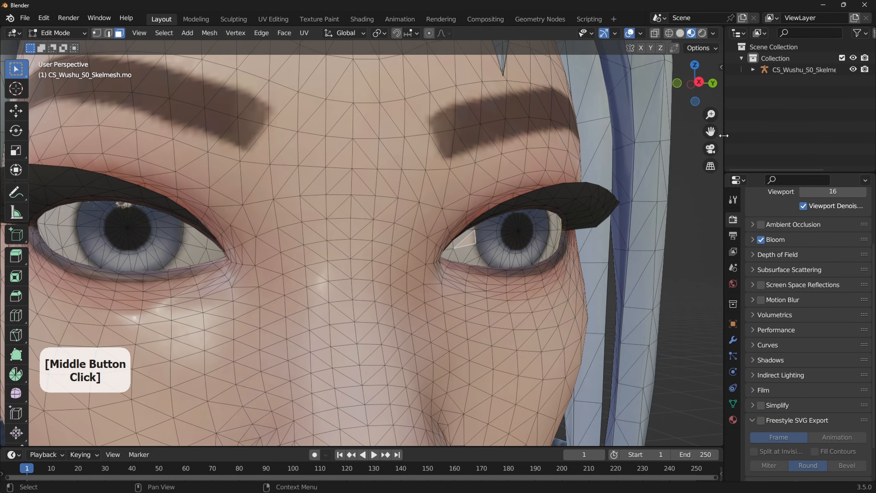
left_click_drag(710, 131, 815, 136)
left_click(183, 225)
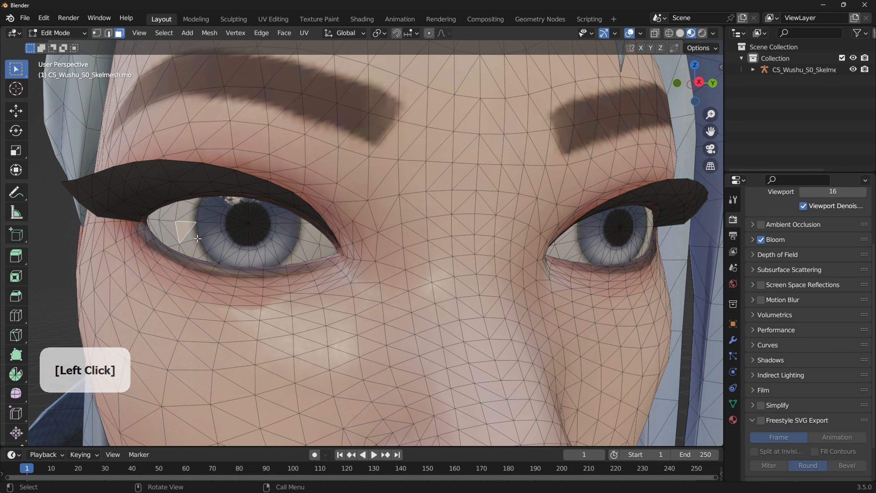
left_click(229, 215)
left_click(256, 210)
left_click(256, 220)
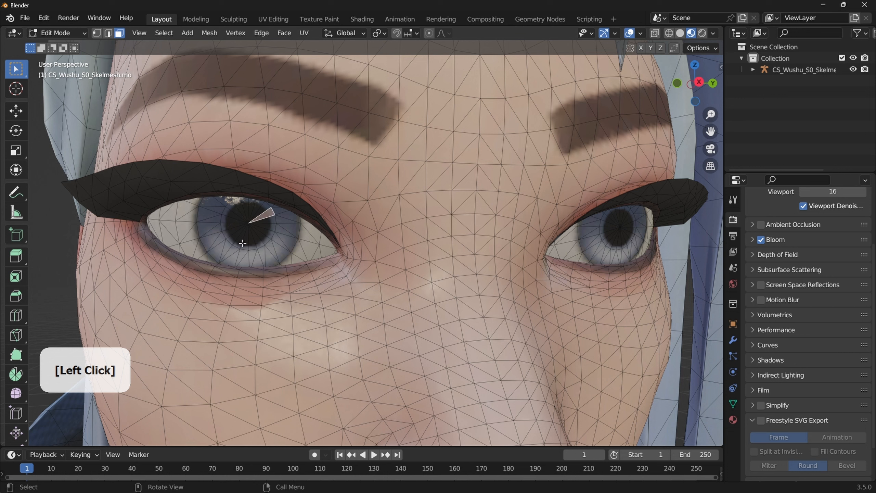
left_click(181, 232)
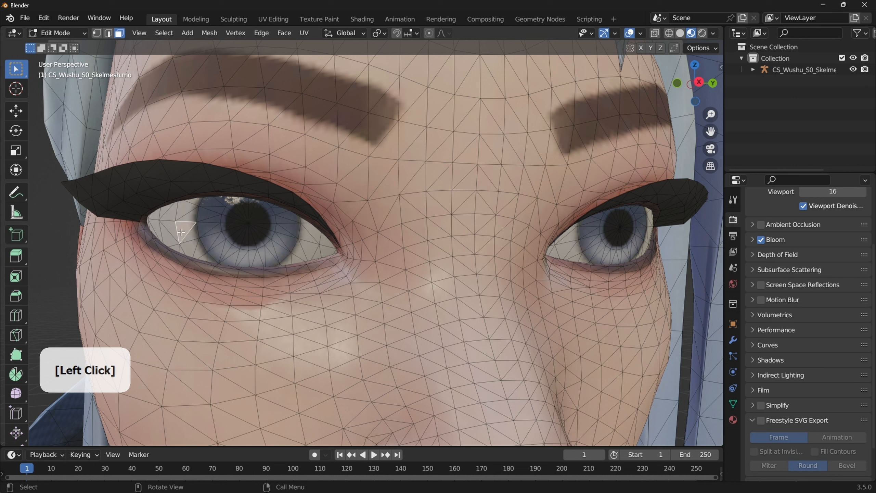
key("ctrl")
key("ctrl+l")
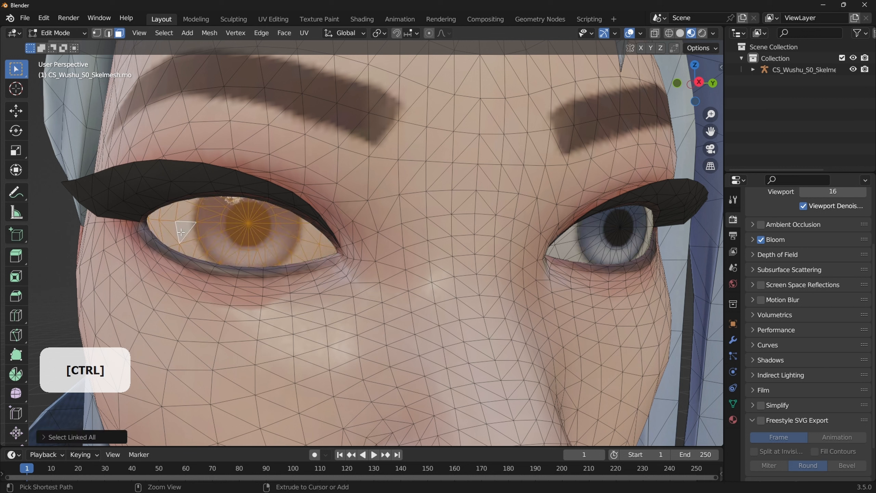
- Add the character's left eyeball to the selection from one of its white faces with all linked faces
middle_click_drag(326, 245, 298, 246)
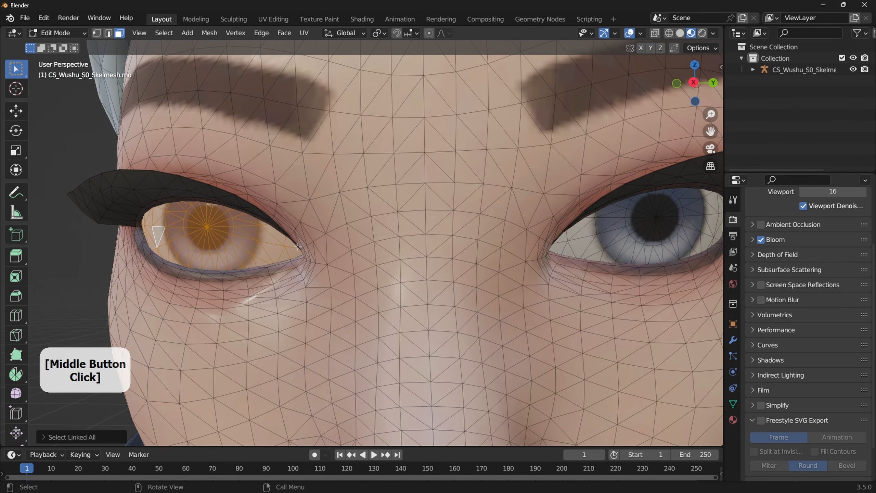
left_click_drag(710, 131, 538, 136)
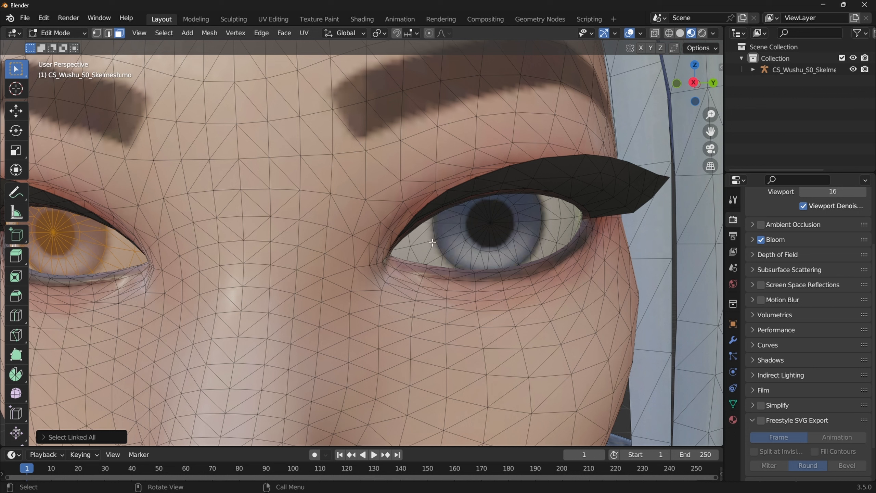
key("ctrl")
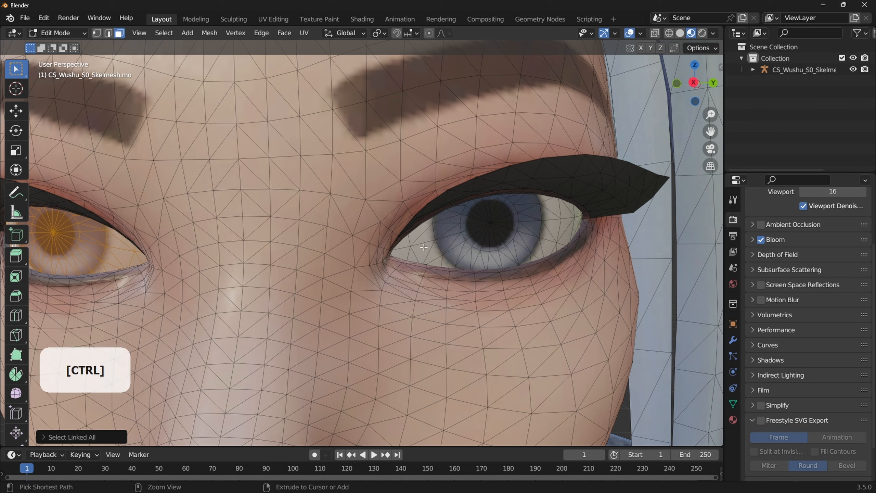
left_click(423, 248, "ctrl")
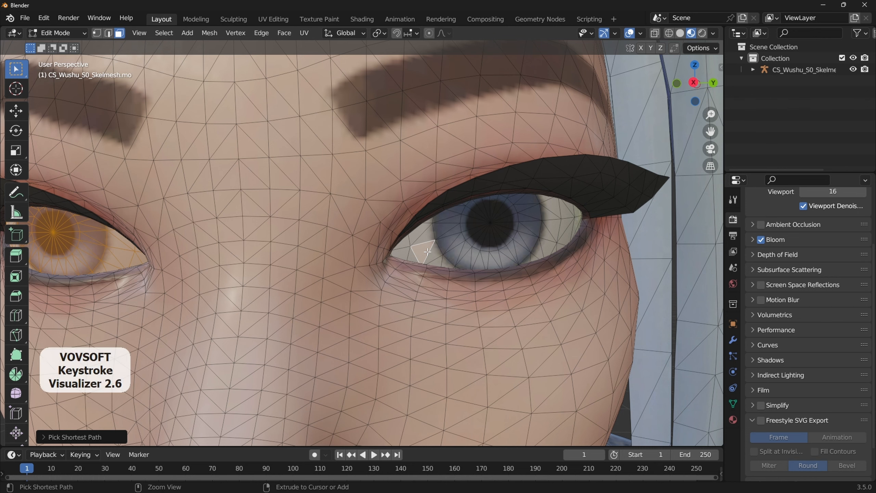
key("ctrl+l")
- Separate the selected faces of both eyeballs from the character mesh by selection
scroll(427, 252, "down", 5)
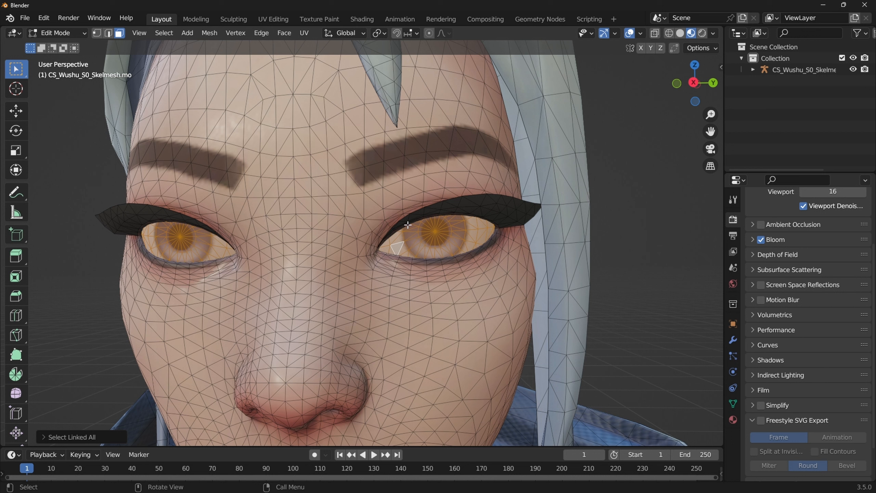
right_click(398, 247)
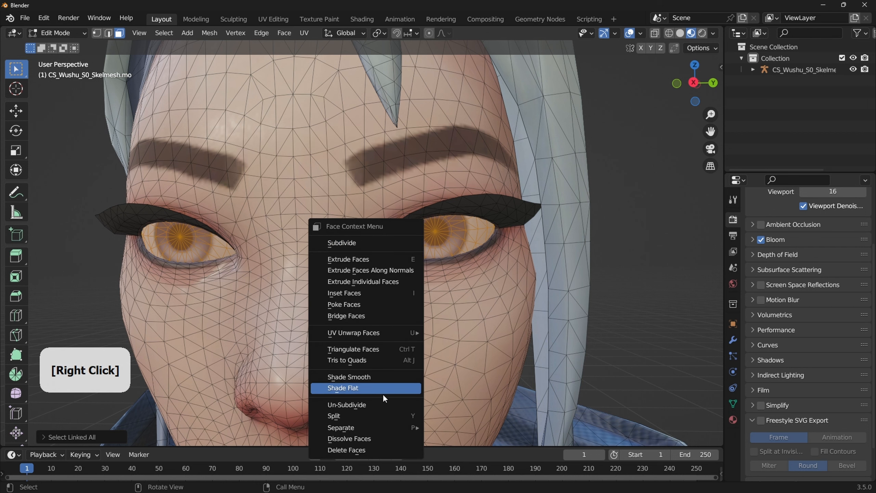
mouse_move(346, 427)
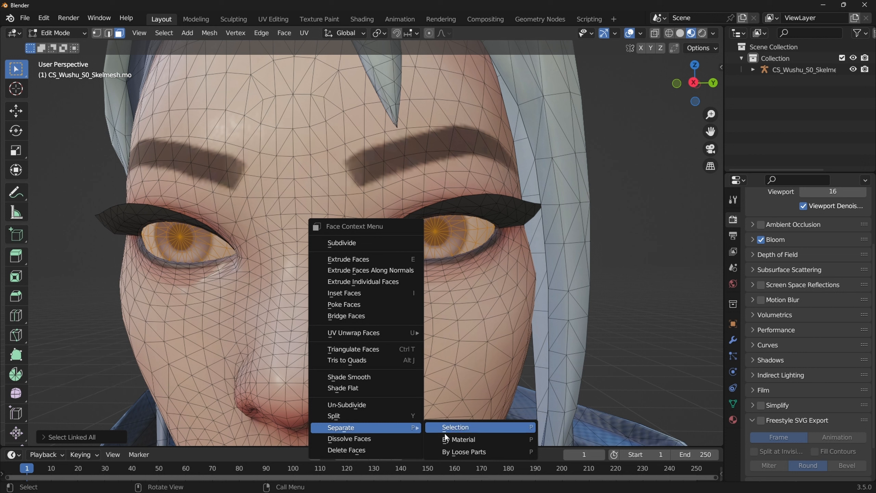
left_click(457, 428)
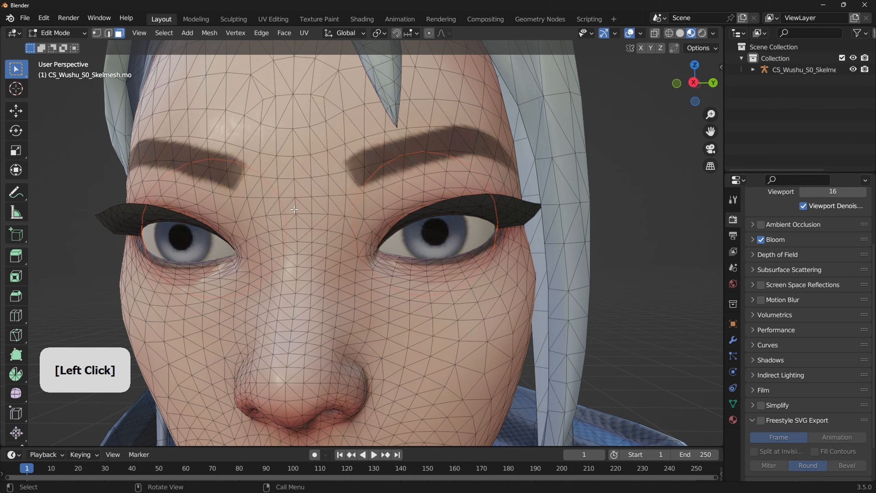
- Check the separated eyes from several angles and return the mesh to Object Mode
middle_click_drag(295, 209, 228, 209)
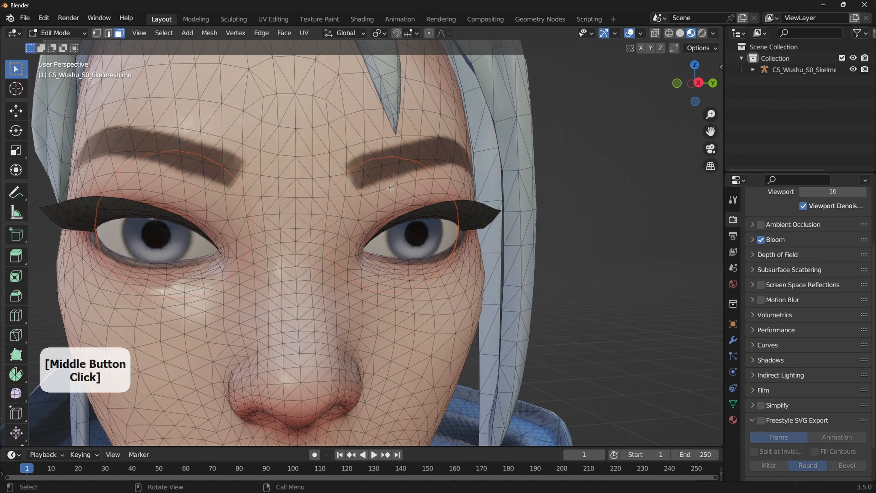
middle_click_drag(390, 188, 464, 189)
scroll(465, 190, "up", 2)
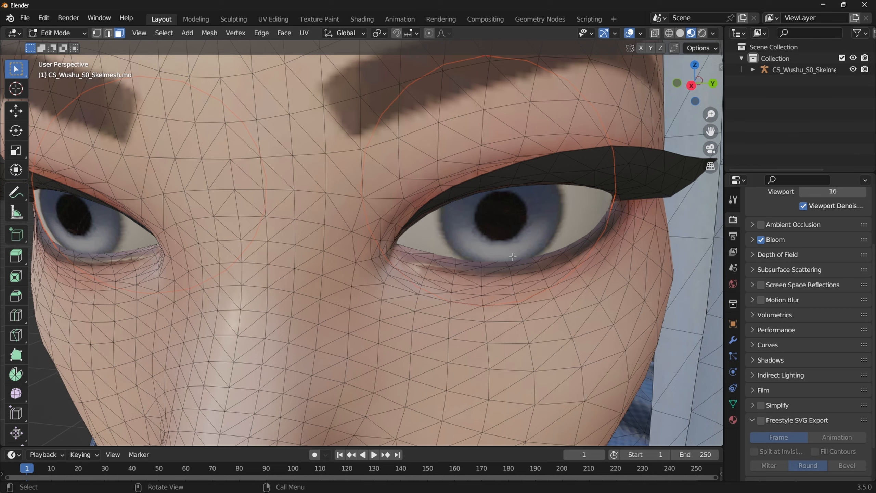
scroll(369, 159, "down", 5)
scroll(399, 194, "up", 2)
middle_click_drag(399, 194, 421, 178)
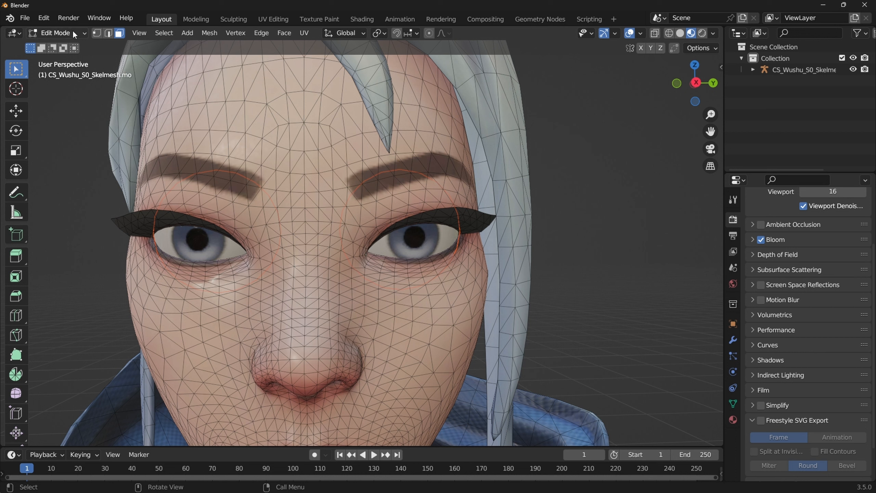
left_click(57, 33)
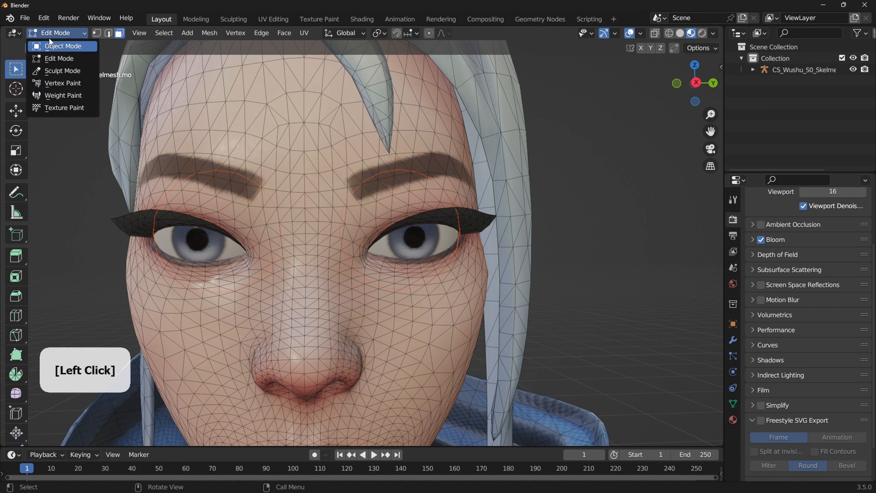
left_click(46, 48)
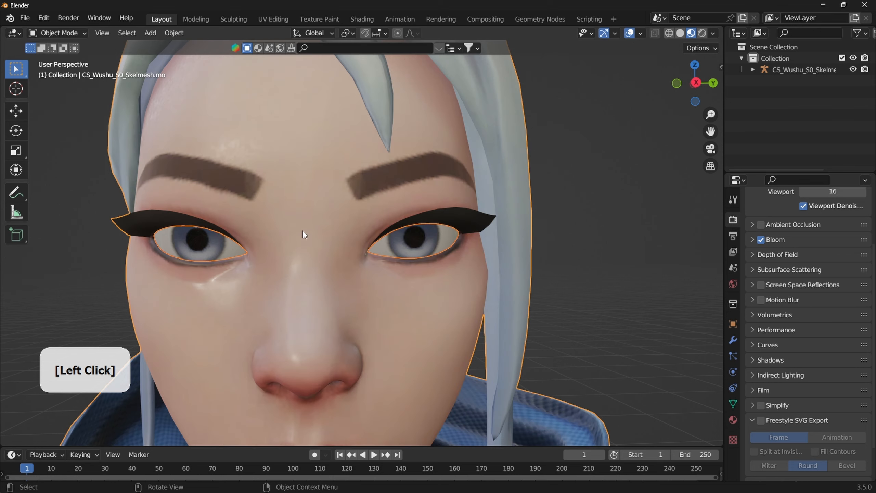
key("Tab")
key("Tab")
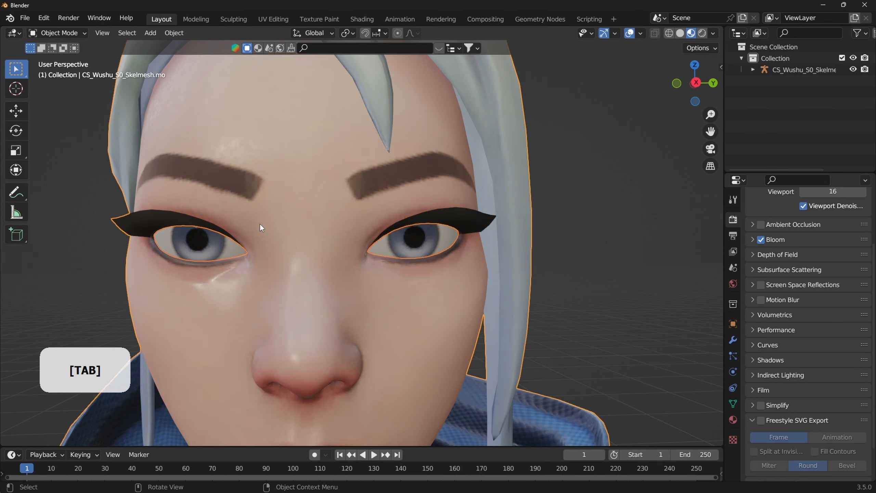
- Deselect all objects with the character's upper body in view
scroll(232, 241, "down", 1)
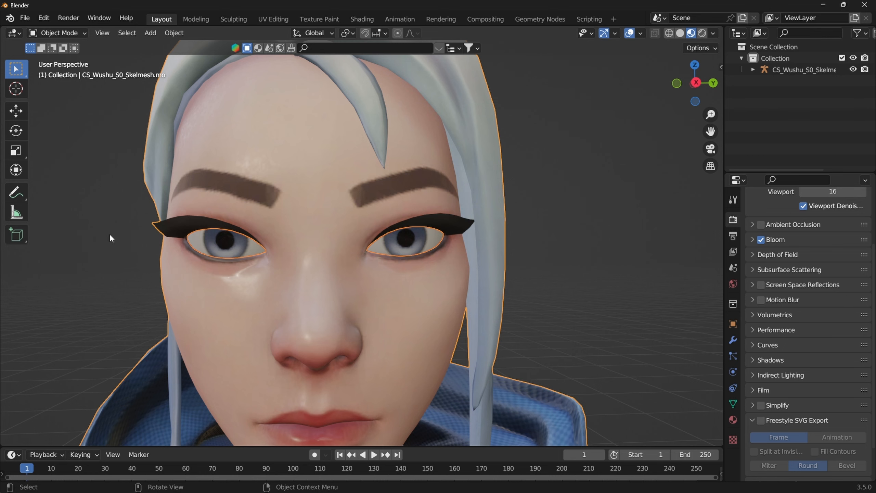
scroll(109, 236, "down", 6)
middle_click_drag(238, 287, 367, 252)
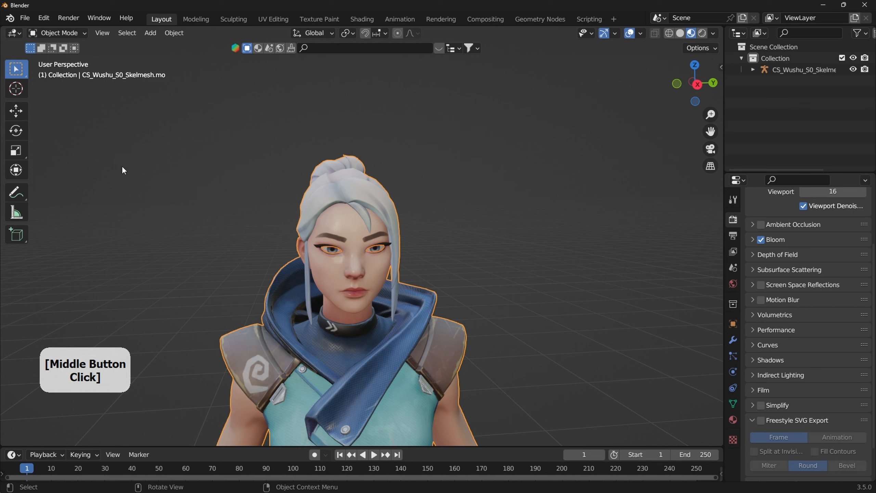
left_click(557, 169)
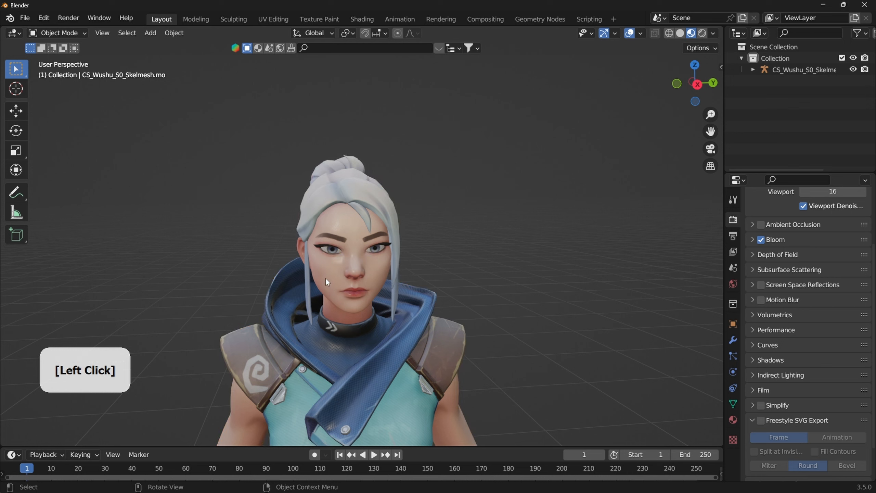
- Select only the separated eyes object and inspect it from several angles
scroll(317, 273, "up", 4)
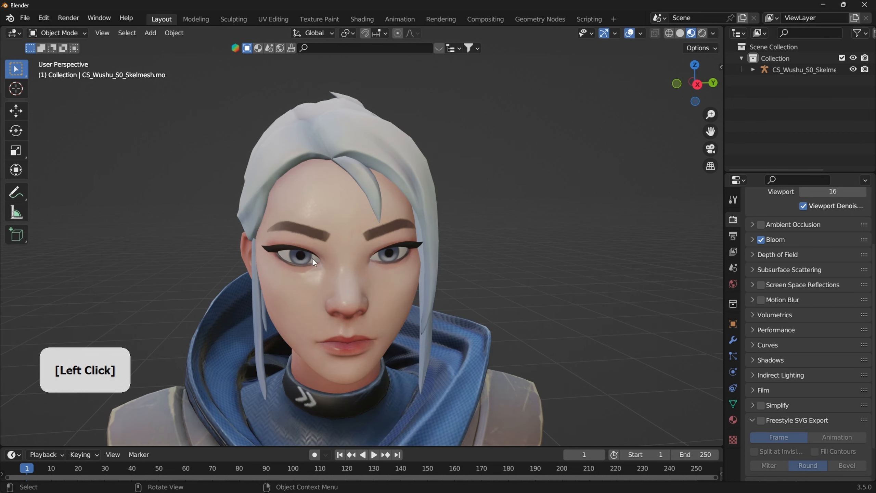
left_click(300, 257)
middle_click_drag(319, 264, 361, 234)
middle_click_drag(267, 272, 282, 254)
middle_click_drag(355, 262, 339, 269)
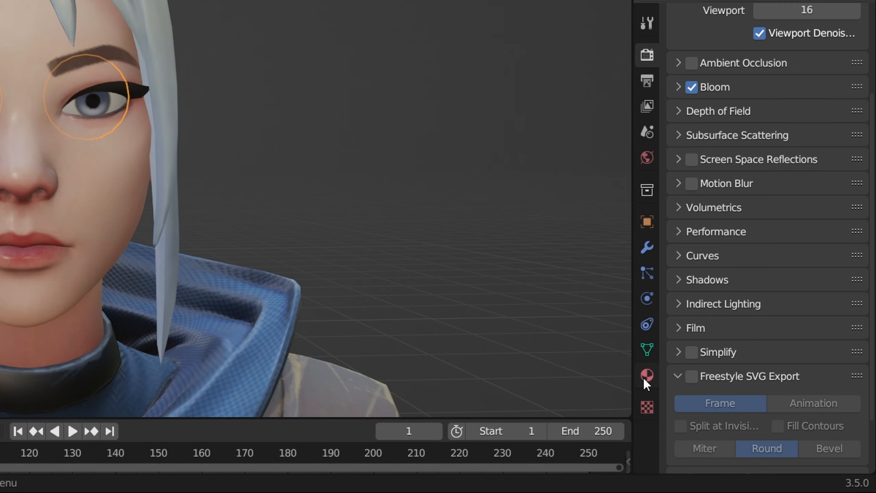
- Remove all four material slots from the separated eyes object
left_click(647, 376)
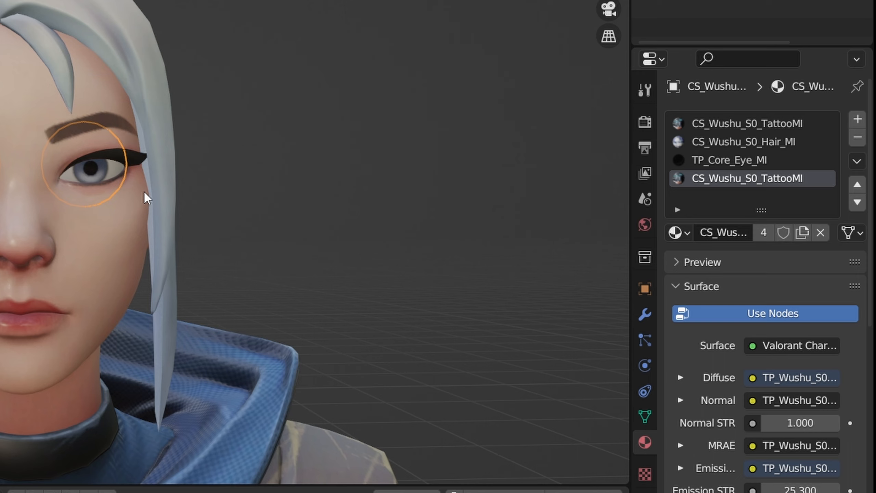
left_click(856, 138)
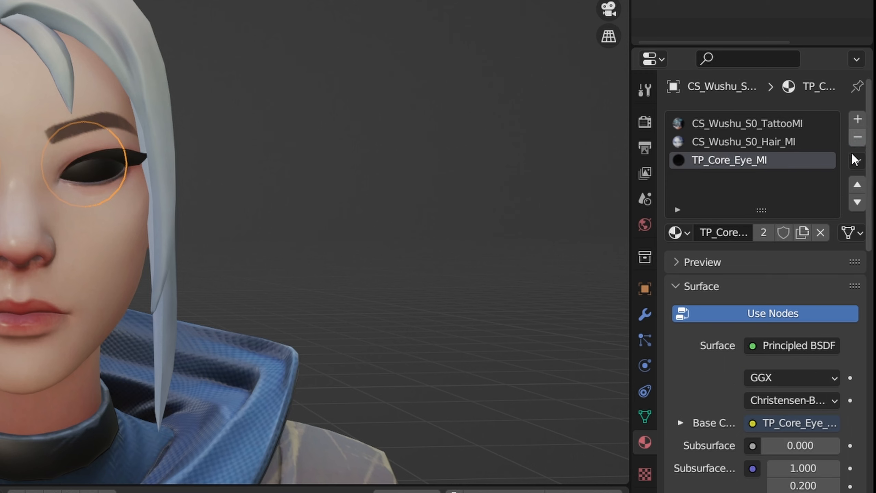
left_click(857, 138)
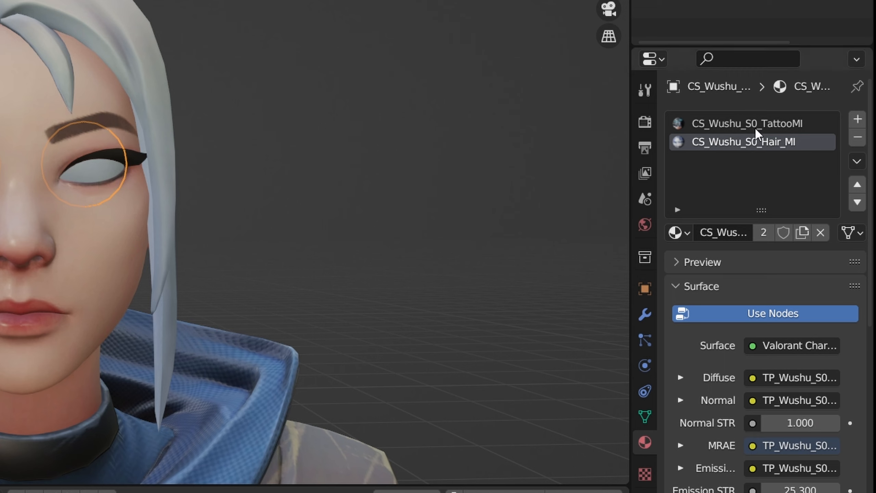
left_click(857, 139)
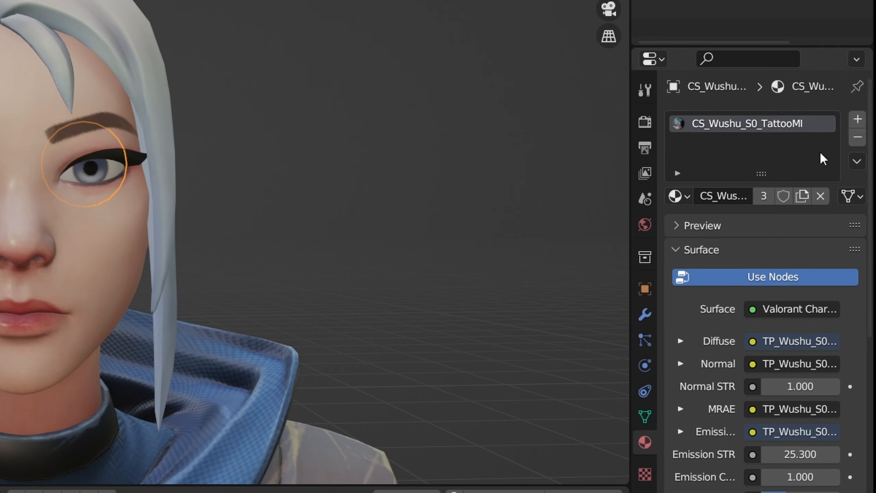
left_click(857, 140)
scroll(65, 189, "up", 2)
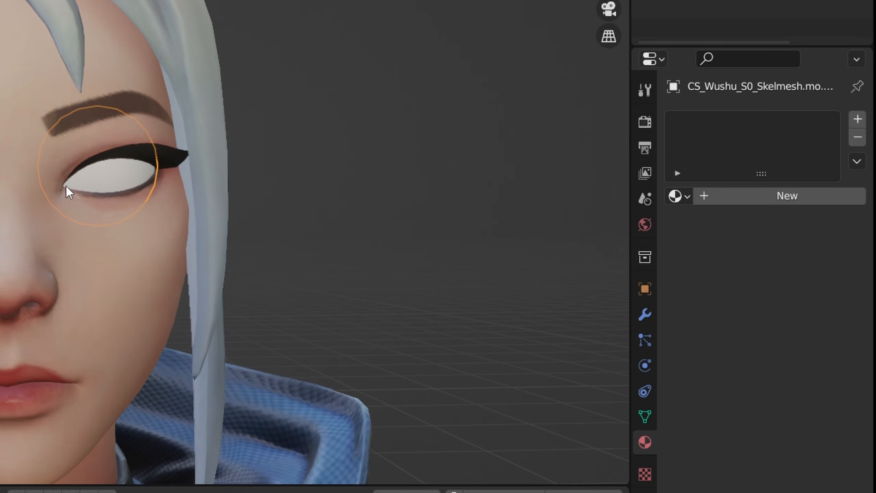
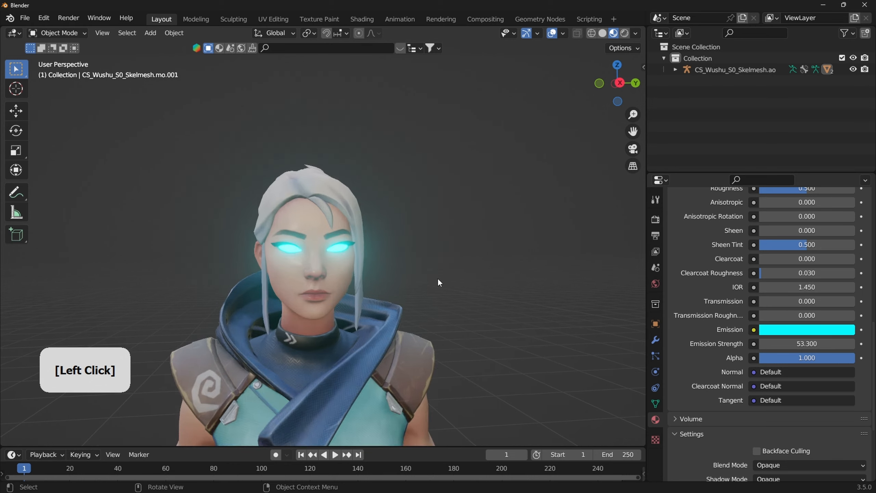
- Set the eye material's emission strength to 49.6 and its emission color to orange-red with a hue of 0.013
middle_click_drag(442, 284, 598, 310)
mouse_move(790, 344)
left_mouse_down()
mouse_move(806, 344)
mouse_move(792, 344)
left_mouse_up()
left_click(794, 331)
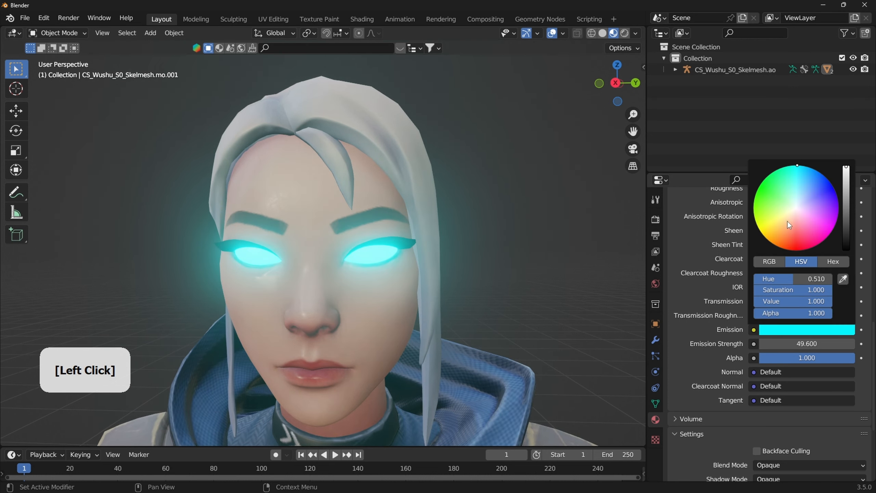
left_click(757, 225)
left_click_drag(758, 227, 779, 247)
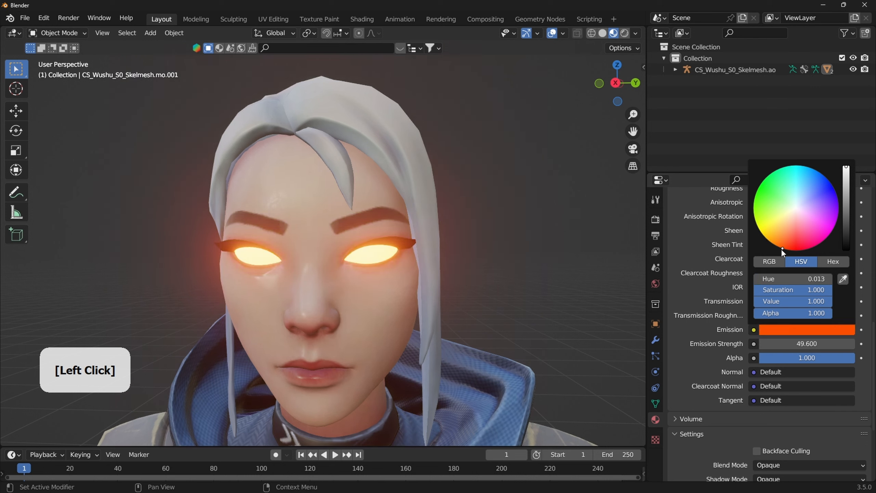
- Change the eye material's base color to a fully saturated orange
scroll(811, 299, "up", 10)
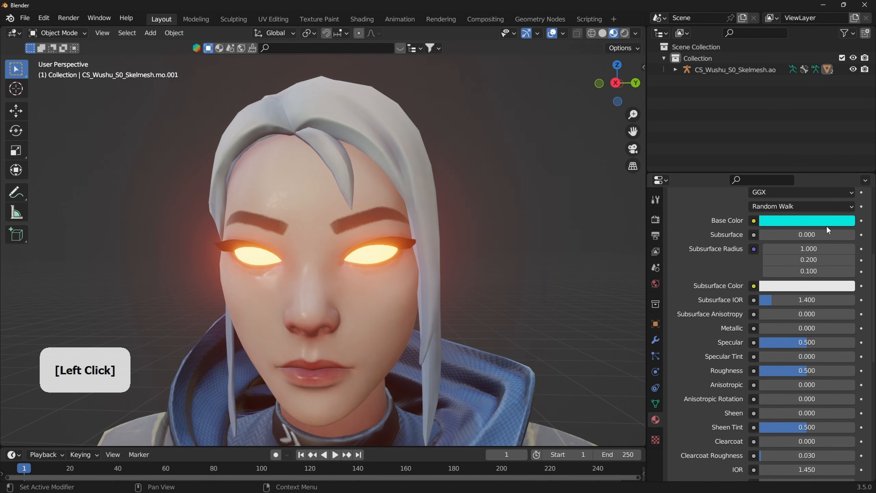
left_click(805, 220)
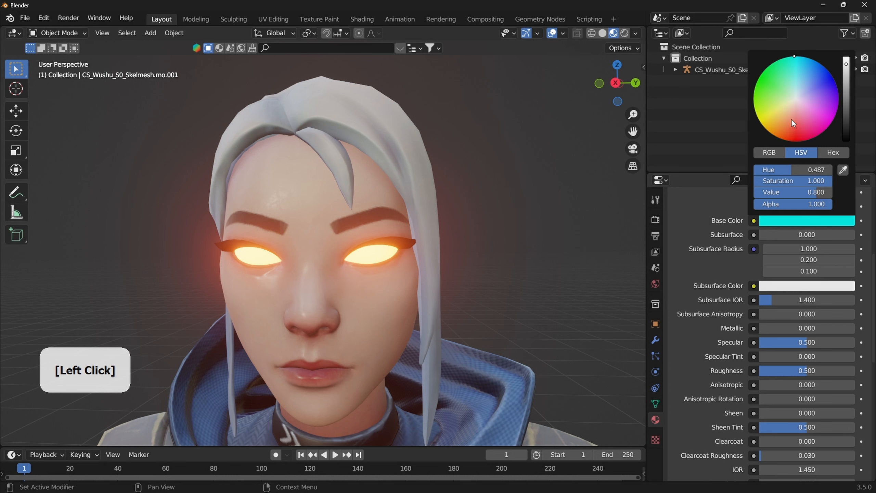
mouse_move(792, 120)
left_mouse_down()
mouse_move(778, 137)
mouse_move(821, 133)
mouse_move(839, 98)
mouse_move(836, 114)
mouse_move(797, 140)
mouse_move(781, 138)
left_mouse_up()
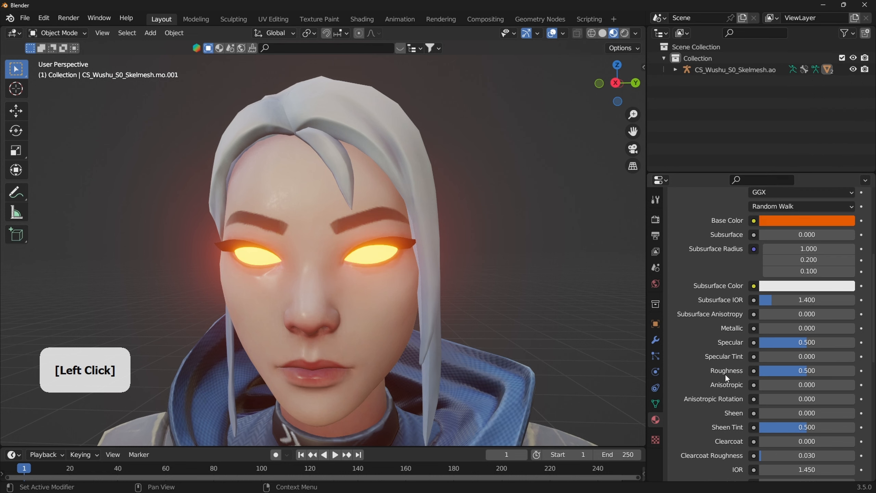
- Raise the eye material's emission strength to 207.1
scroll(725, 374, "down", 8)
mouse_move(804, 380)
left_mouse_down()
mouse_move(841, 380)
mouse_move(801, 380)
left_mouse_up()
scroll(383, 265, "down", 5)
scroll(396, 256, "up", 3)
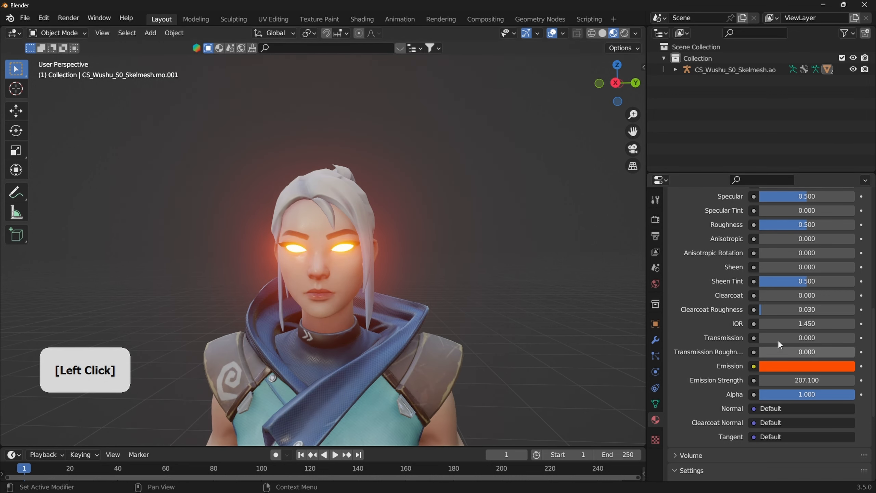
- Turn Bloom off and back on to compare the glow around the eyes
left_click(656, 219)
scroll(707, 260, "up", 2)
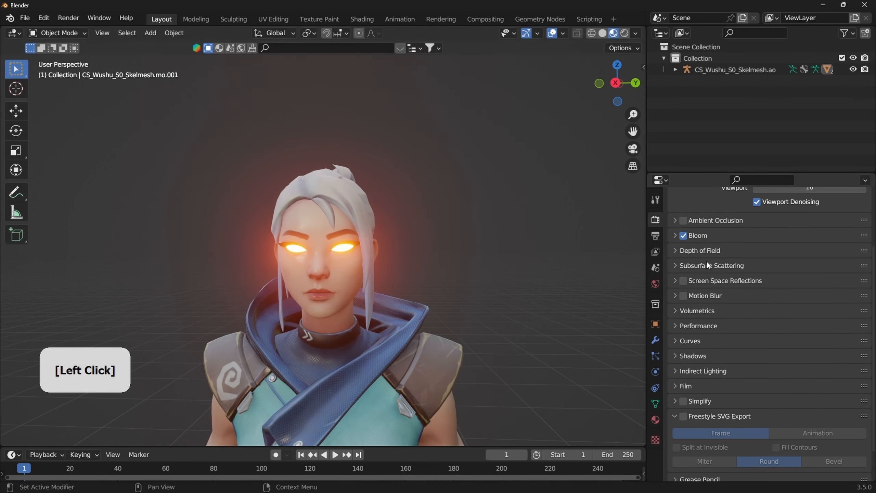
left_click(683, 236)
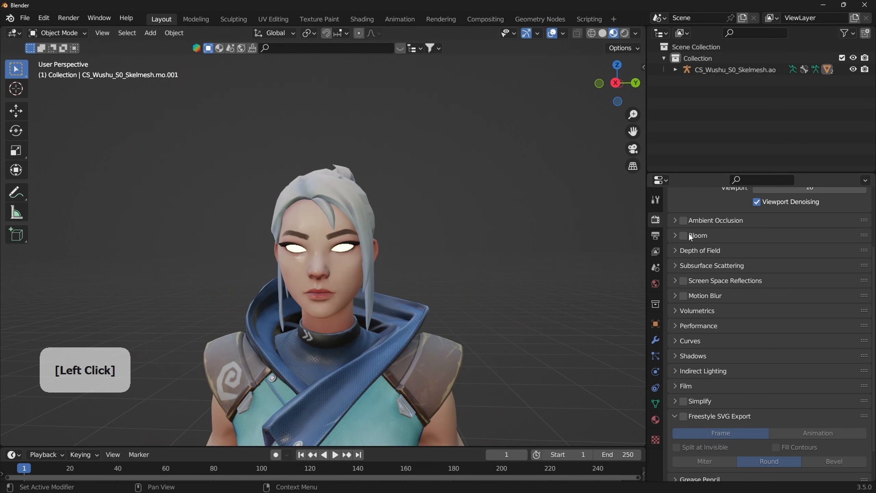
left_click(688, 236)
scroll(373, 260, "down", 2)
scroll(373, 260, "up", 5)
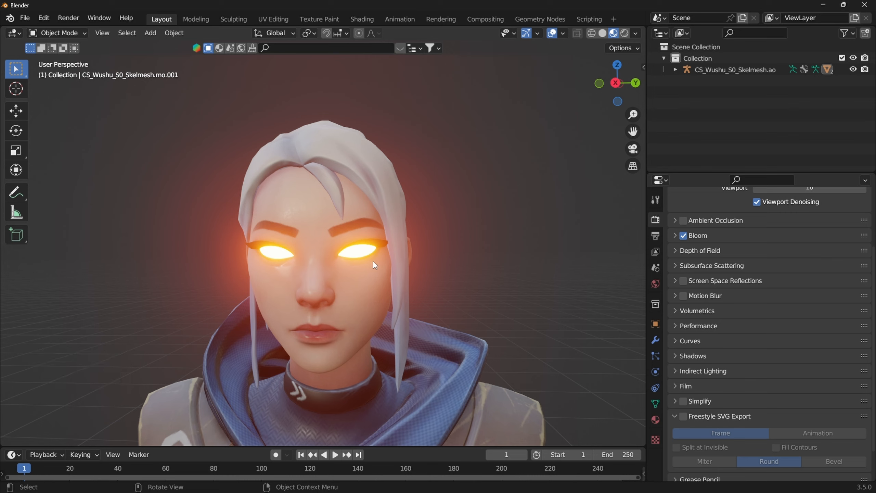
scroll(373, 261, "down", 5)
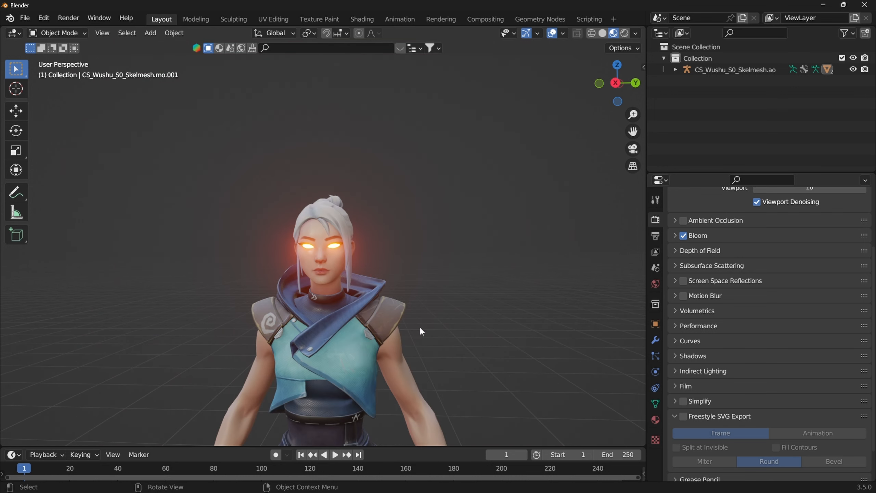
mouse_move(420, 327)
middle_mouse_down()
mouse_move(433, 327)
mouse_move(418, 336)
middle_mouse_up()
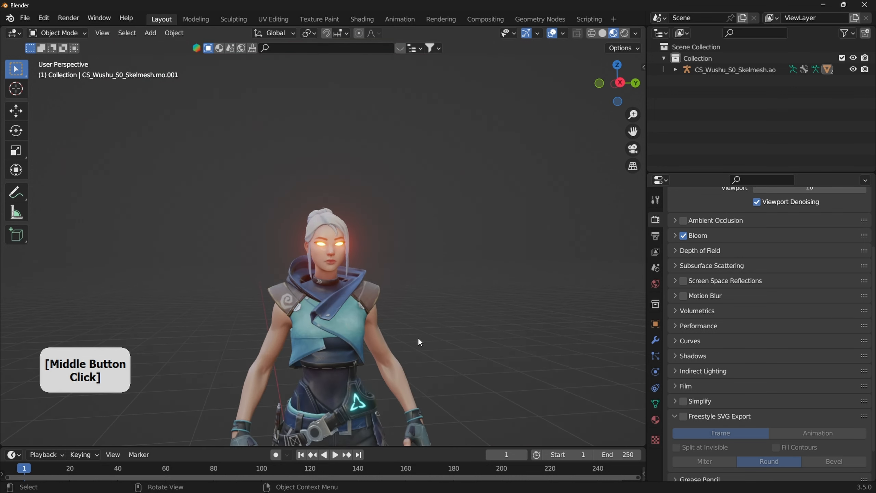
left_click_drag(633, 132, 641, 1)
scroll(462, 311, "up", 3)
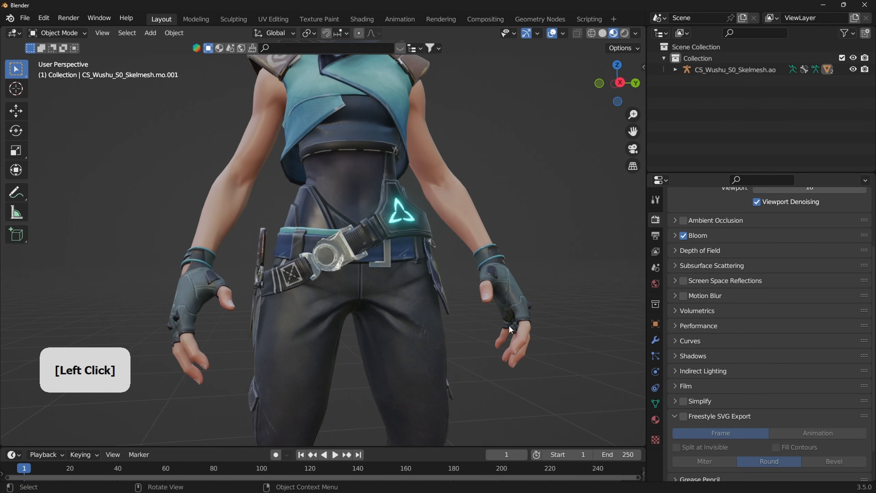
left_click(516, 351)
middle_click_drag(516, 351, 479, 355)
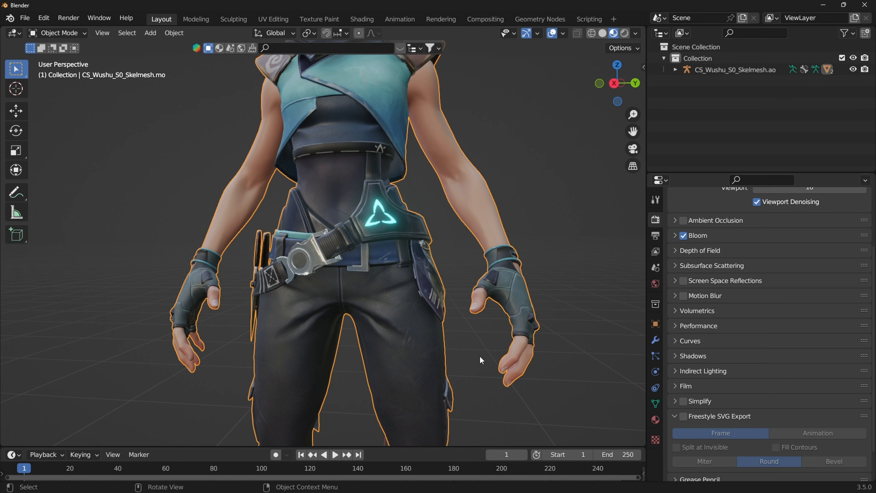
scroll(479, 356, "down", 5)
left_click(555, 187)
left_click_drag(626, 131, 526, 169)
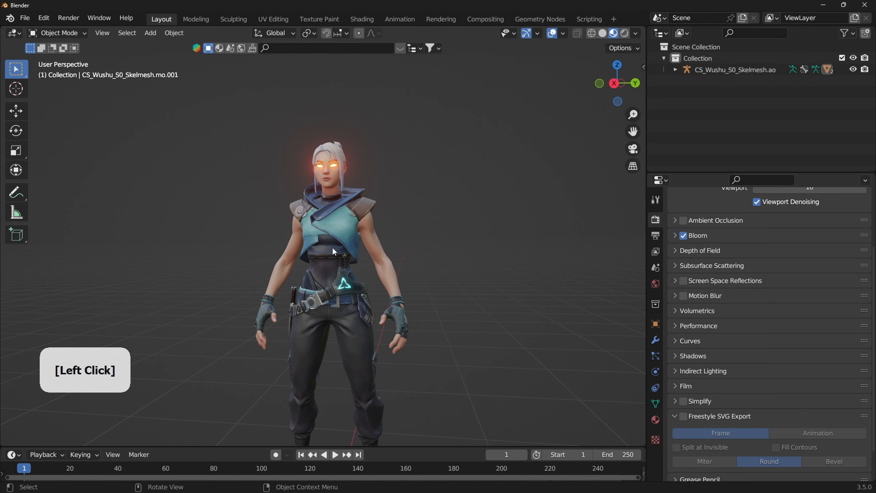
- Select the character's body mesh and enter Edit Mode on it
left_click(335, 233)
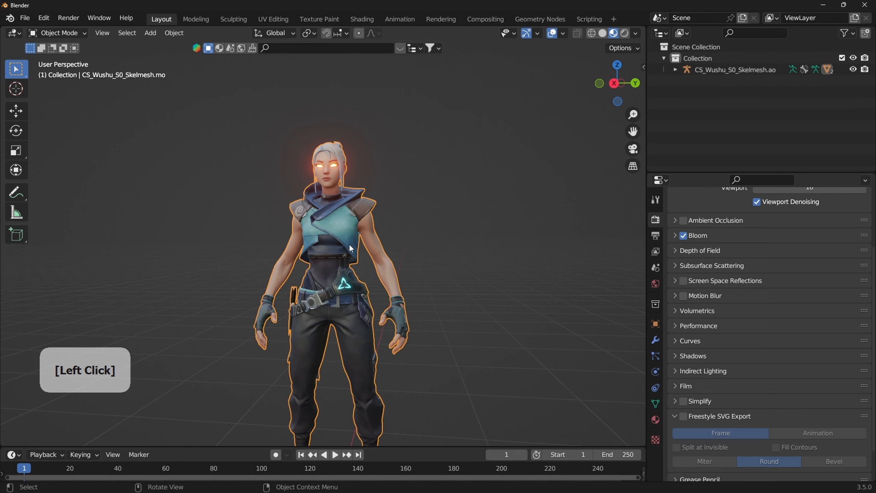
left_click(435, 238)
left_click(331, 231)
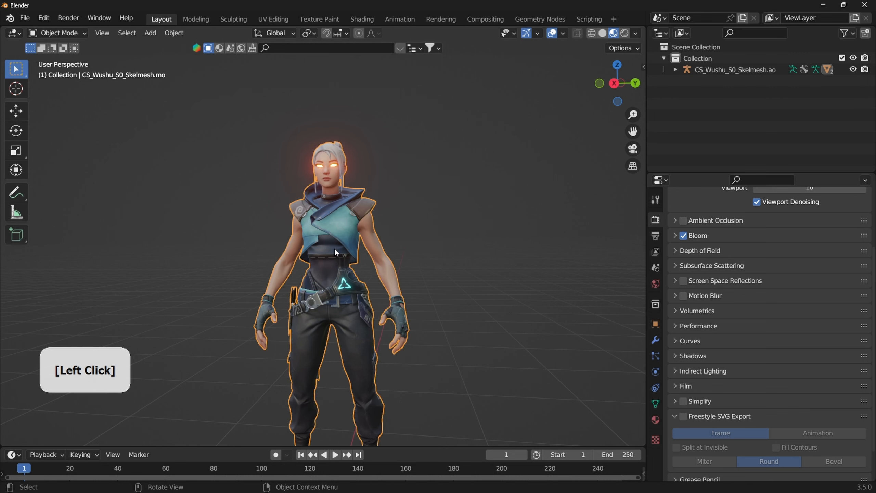
scroll(334, 248, "up", 2)
middle_click_drag(336, 250, 350, 252)
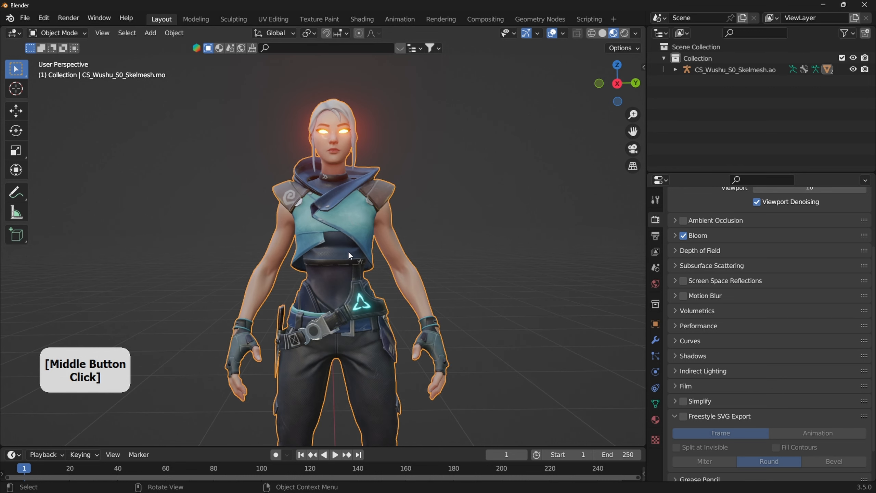
key("Tab")
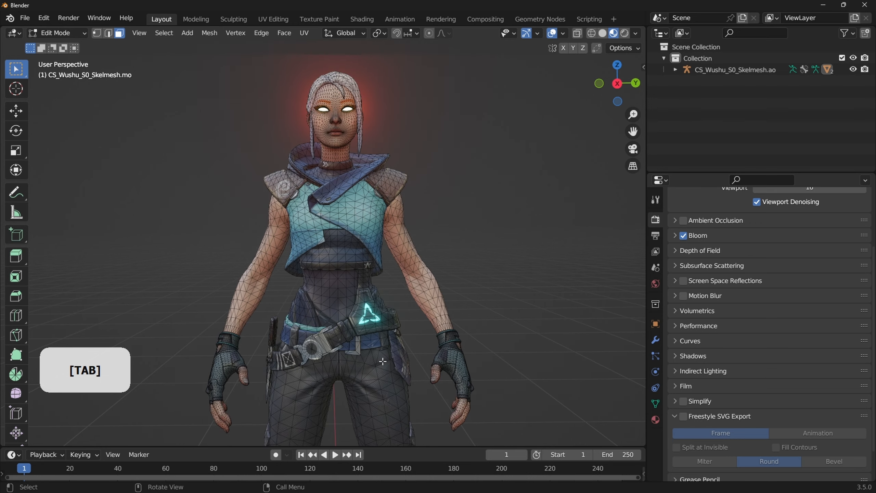
- Select all linked faces of the index finger on the character's left hand
scroll(542, 286, "up", 3)
left_click_drag(634, 131, 532, 4)
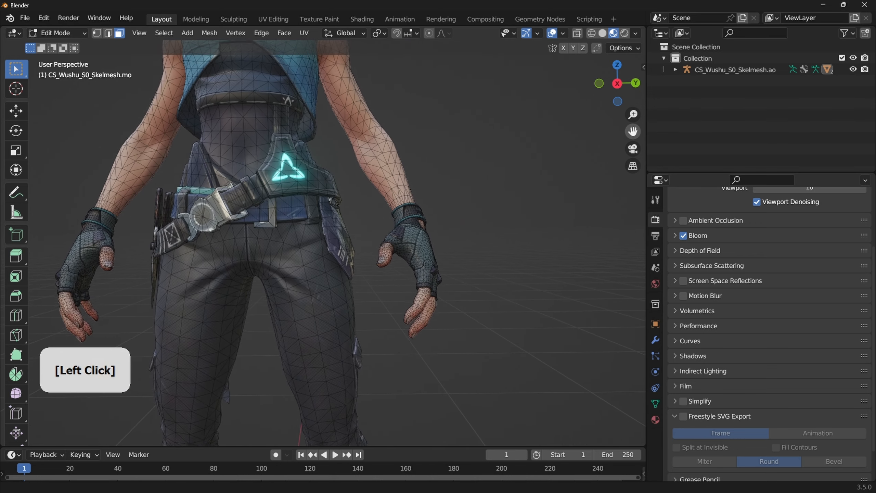
scroll(446, 329, "up", 4)
left_click_drag(633, 131, 562, 48)
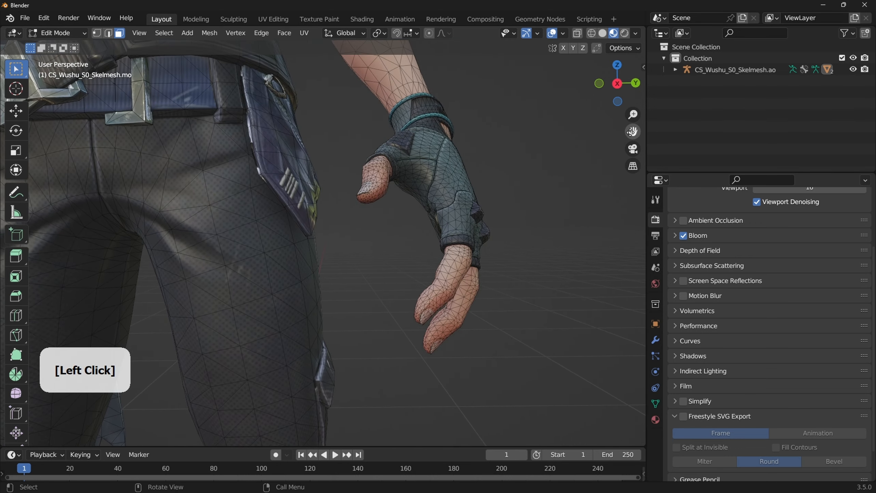
scroll(526, 352, "up", 3)
middle_click_drag(527, 352, 477, 349)
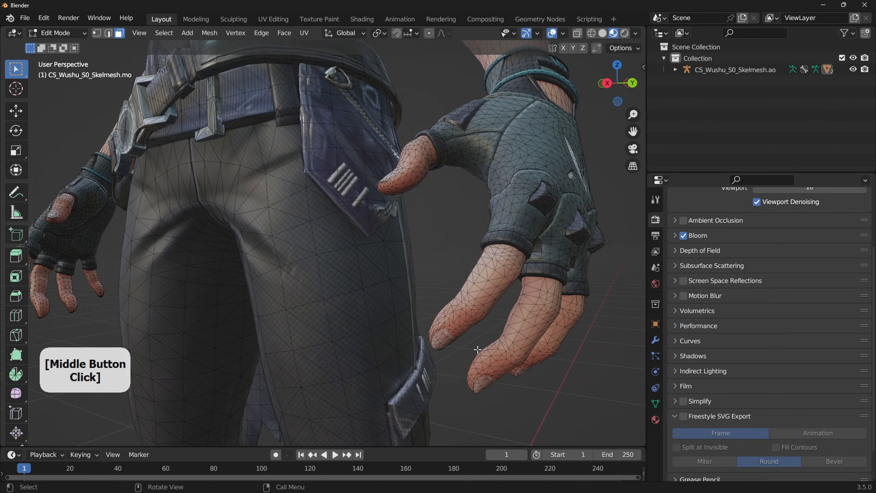
left_click(475, 293)
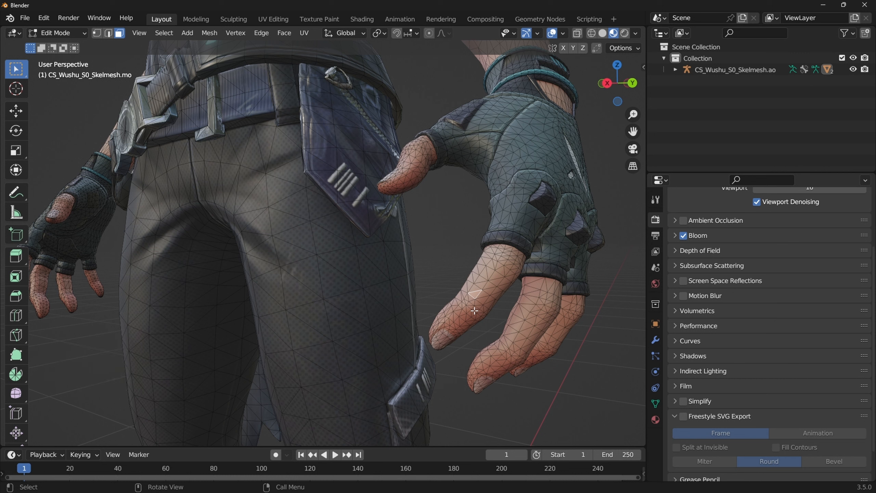
key("ctrl+l")
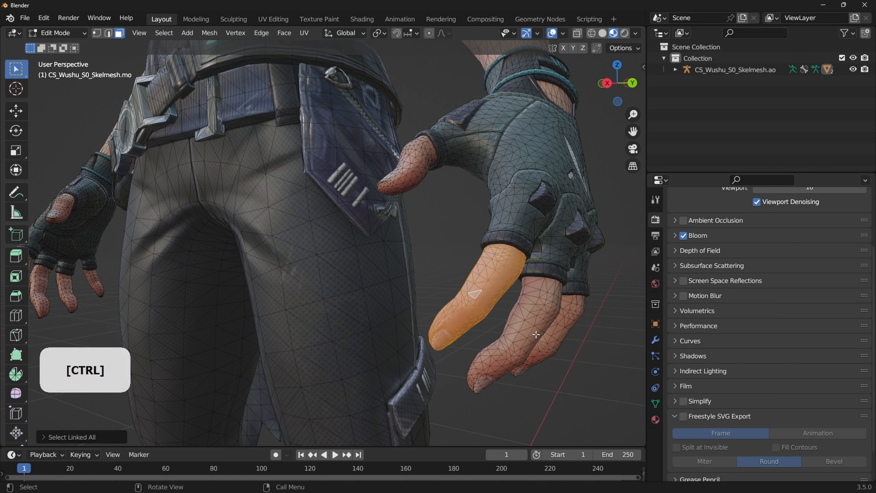
- Add the linked faces of the left hand's middle, ring and little fingers to the selection
left_click(517, 325, "ctrl")
key("ctrl+l")
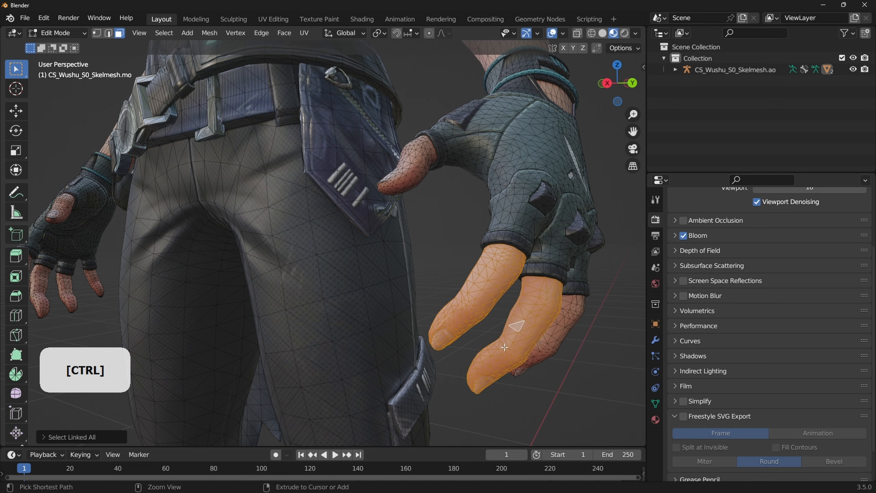
middle_click_drag(551, 366, 596, 356)
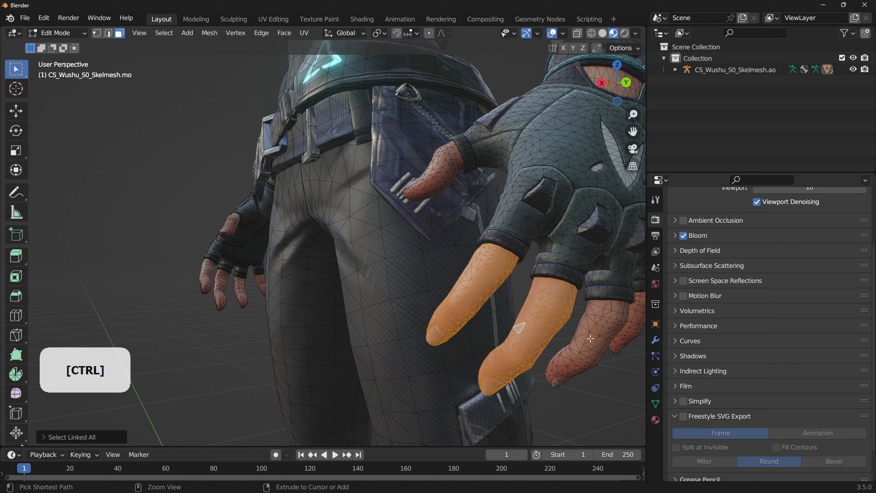
left_click(590, 339, "ctrl")
key("ctrl+l")
left_click_drag(633, 131, 365, 116)
scroll(415, 342, "up", 3)
left_click(428, 356, "ctrl")
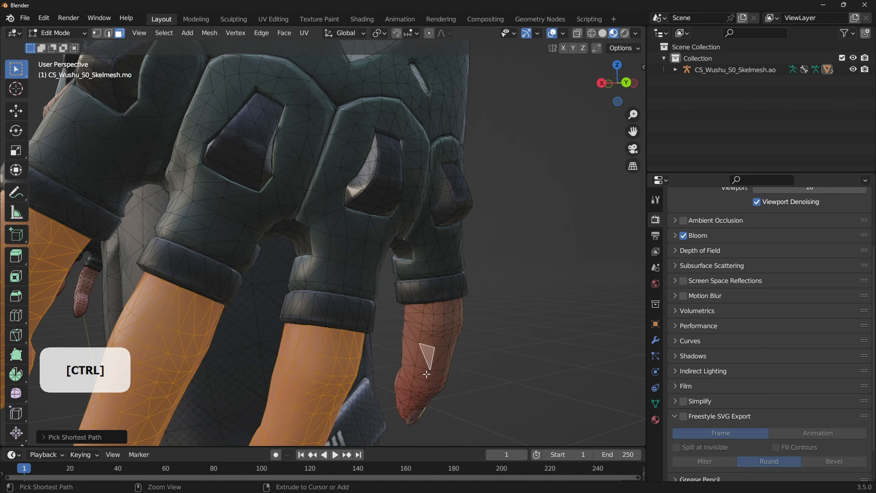
key("ctrl+l")
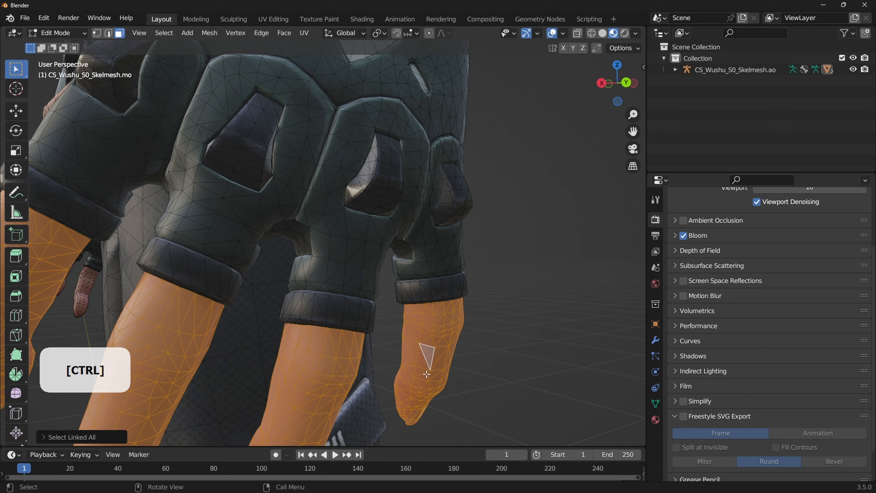
- Add all linked faces of the left hand's thumb to the finger selection
middle_click_drag(341, 331, 468, 175)
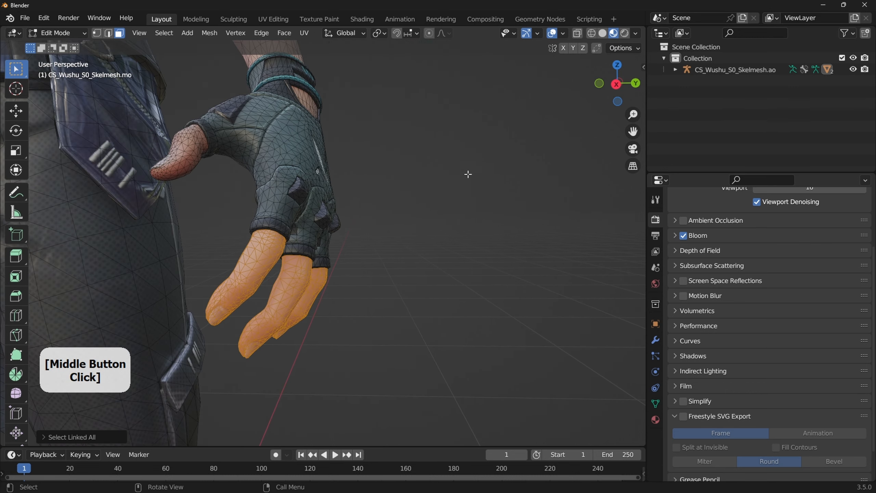
left_click_drag(632, 133, 740, 238)
scroll(297, 291, "up", 3)
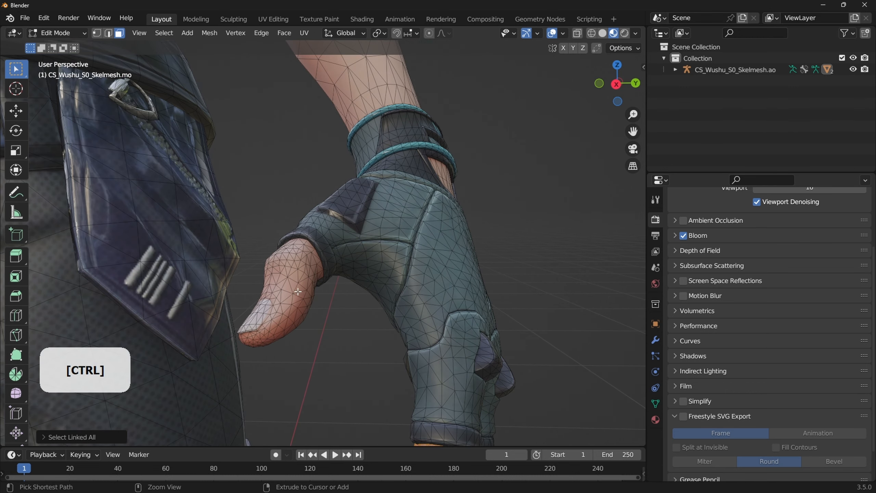
left_click(286, 283, "ctrl")
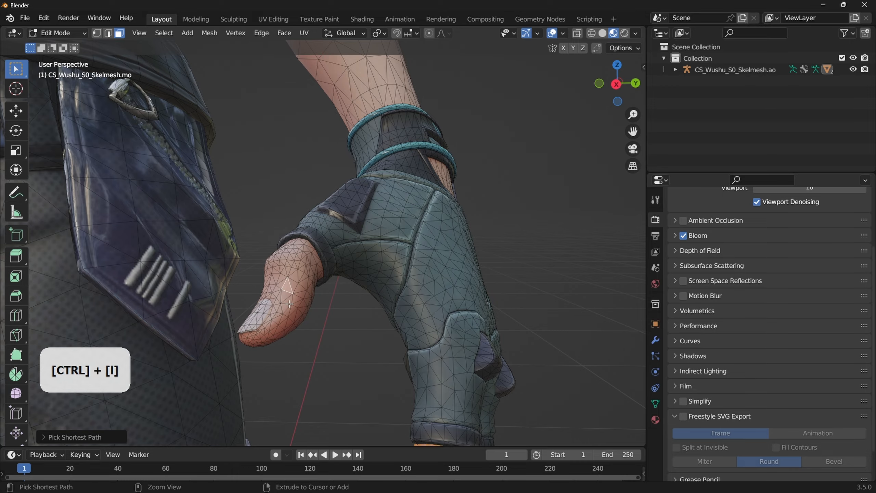
key("ctrl+l")
- Separate the selected thumb and finger faces from the body mesh by selection
mouse_move(379, 295)
middle_mouse_down()
mouse_move(394, 288)
mouse_move(387, 280)
mouse_move(366, 285)
middle_mouse_up()
scroll(366, 284, "down", 5)
scroll(365, 317, "up", 4)
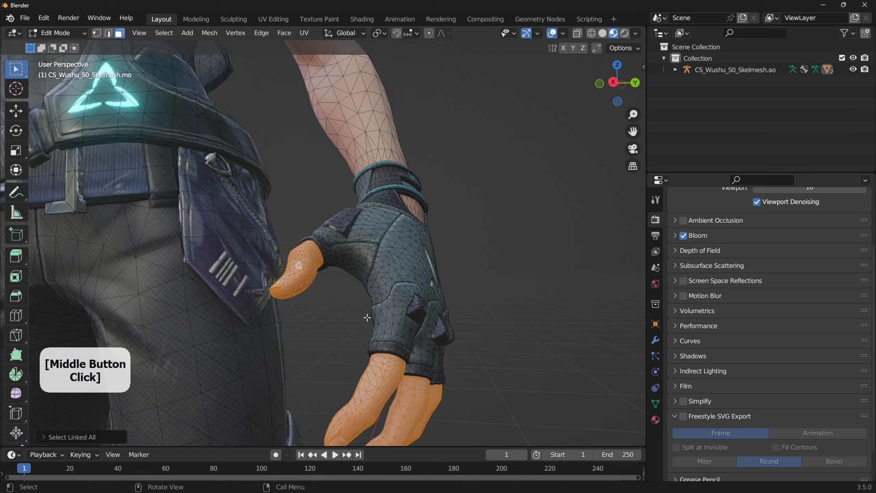
middle_click_drag(365, 317, 386, 322)
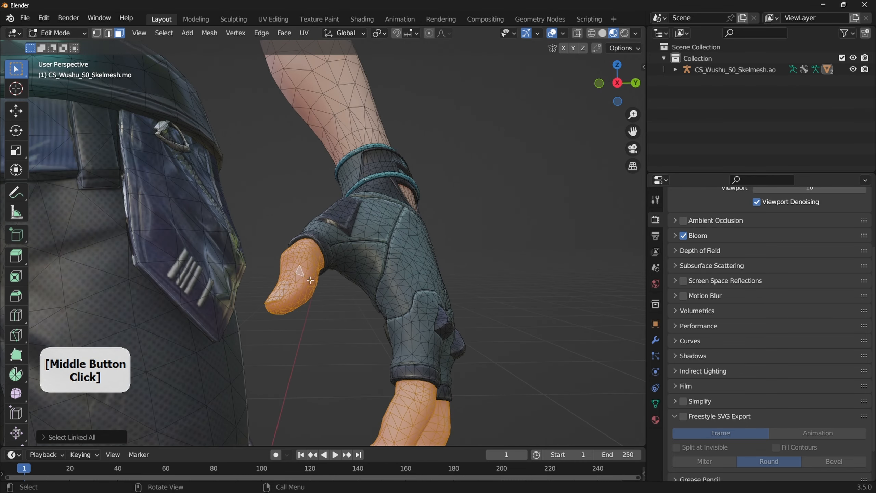
right_click(300, 271)
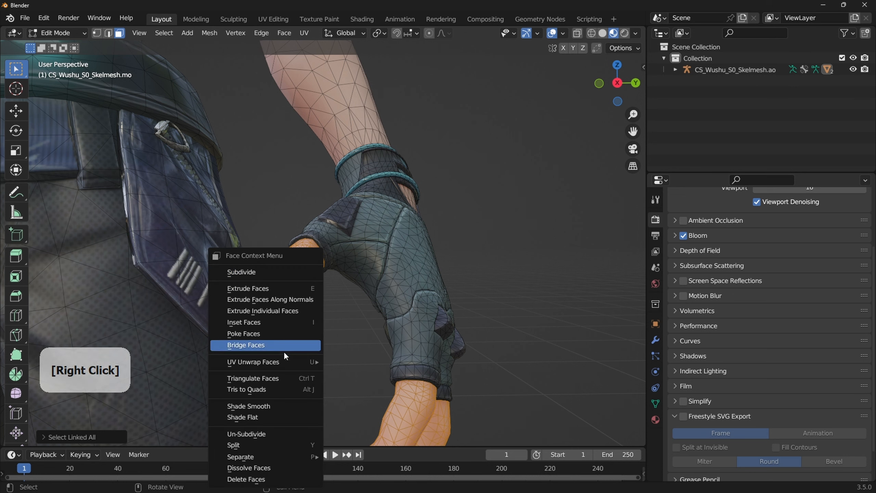
mouse_move(261, 457)
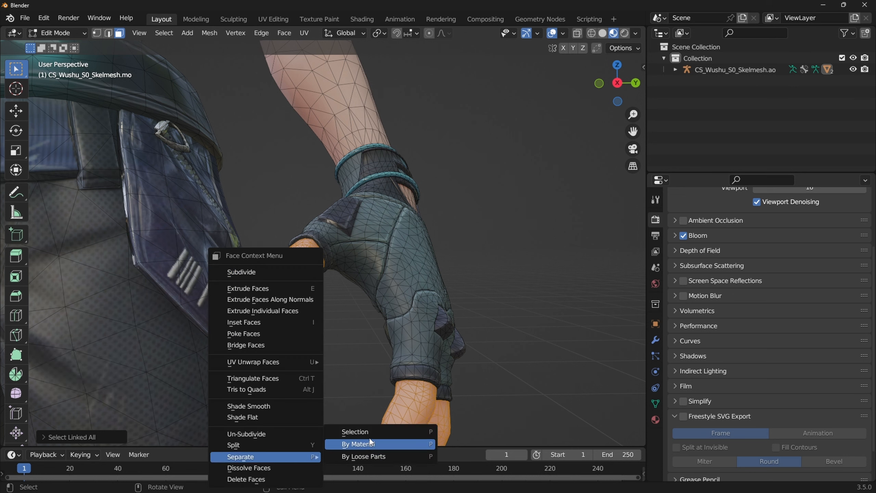
left_click(378, 432)
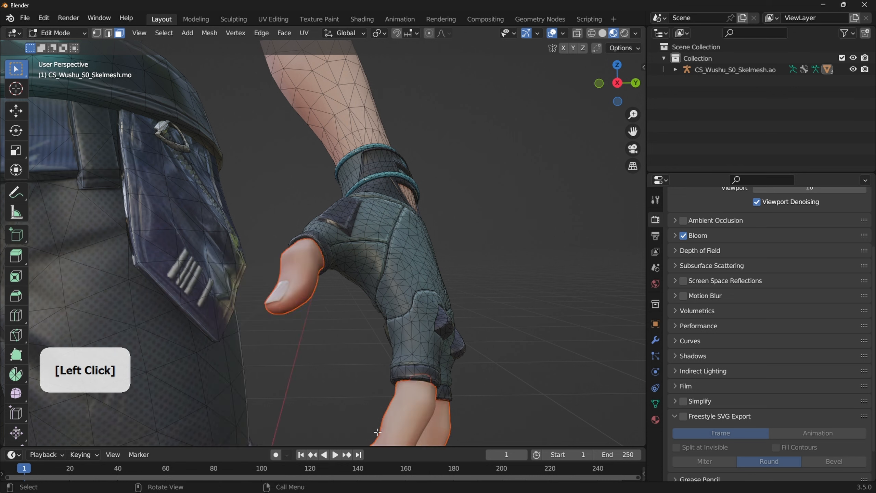
- Return to Object Mode and deselect everything
scroll(374, 314, "down", 5)
middle_click_drag(405, 329, 381, 344)
scroll(385, 317, "up", 3)
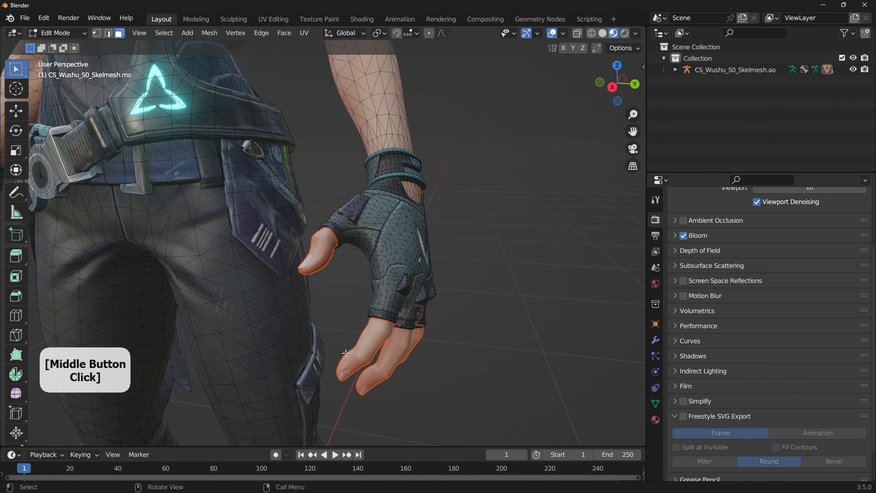
key("Tab")
left_click(536, 334)
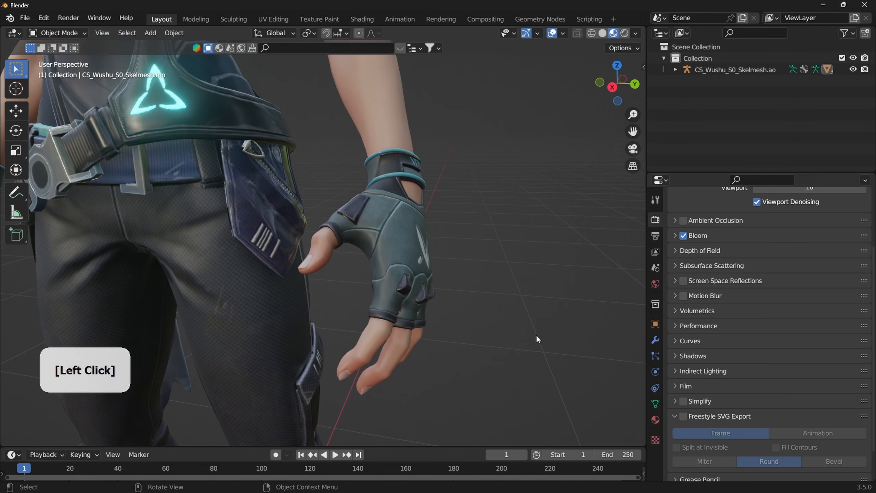
- Select the separated finger object on the character's left hand
scroll(483, 332, "down", 2)
scroll(493, 139, "up", 1)
middle_click_drag(492, 139, 523, 136)
scroll(518, 138, "down", 3)
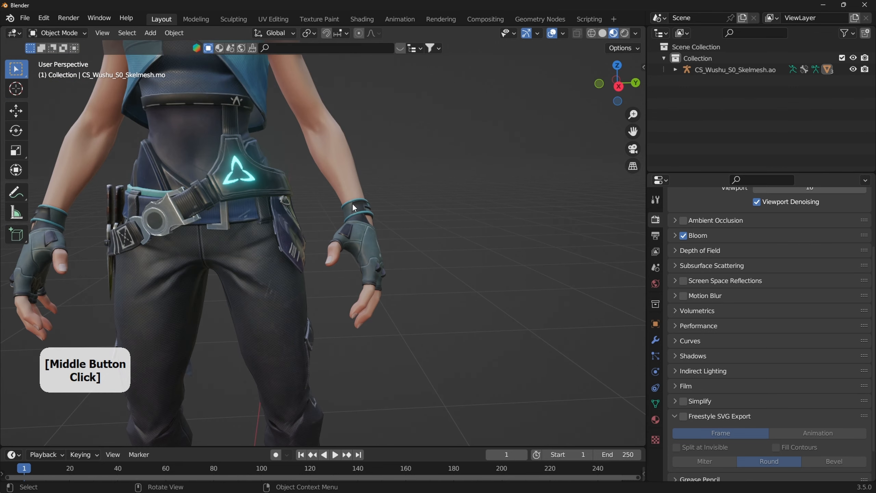
scroll(338, 294, "up", 3)
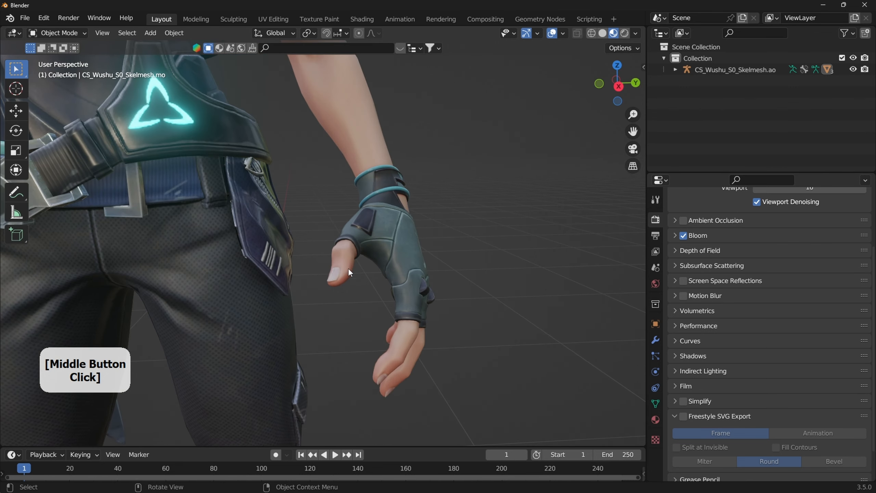
left_click(342, 267)
middle_click_drag(360, 277, 454, 356)
scroll(454, 356, "down", 5)
scroll(413, 311, "up", 4)
middle_click_drag(413, 311, 476, 317)
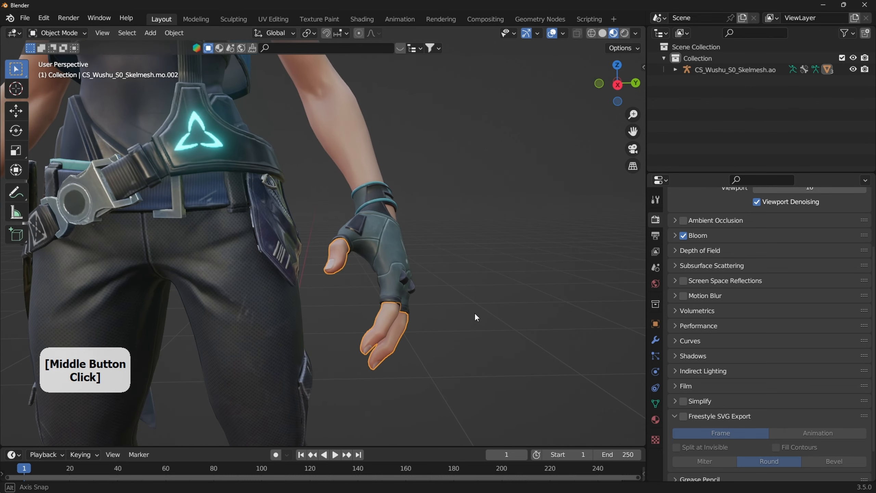
- Remove all four material slots from the separated finger object
left_click(655, 420)
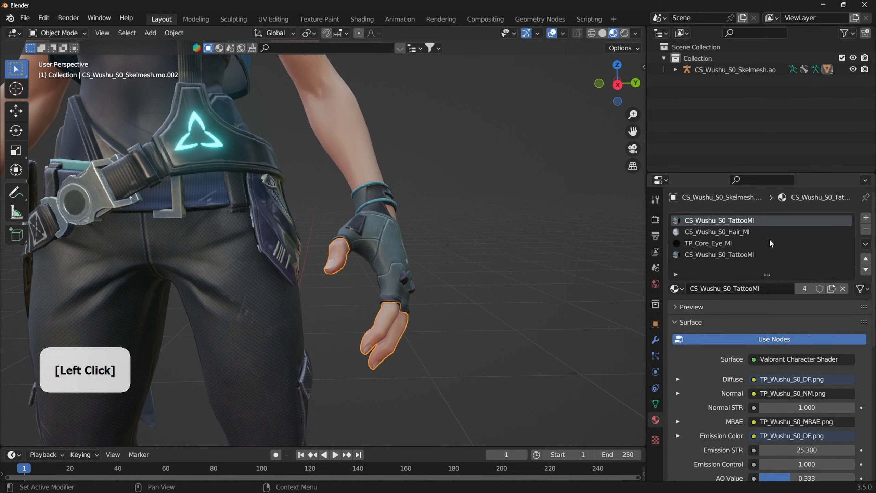
left_click(866, 230)
left_click(867, 230)
left_click(866, 230)
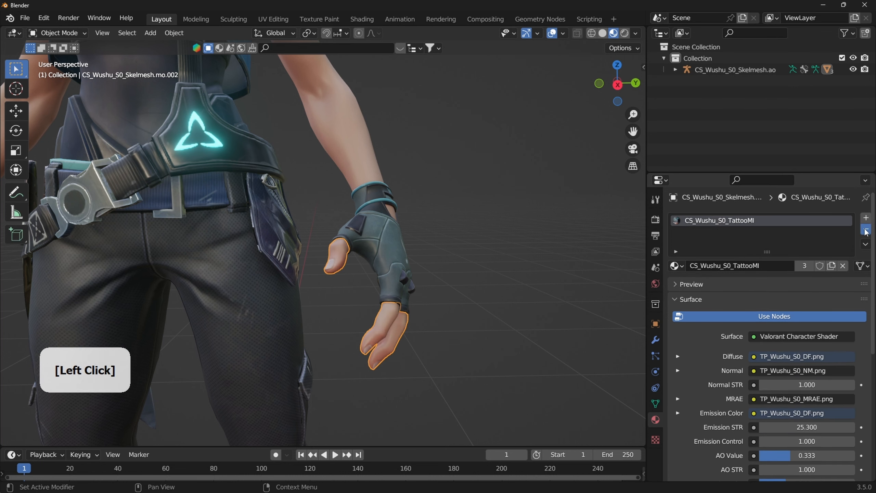
left_click(867, 229)
- Create a new material on the fingers and set its base color to cyan
mouse_move(319, 286)
middle_mouse_down()
mouse_move(286, 283)
mouse_move(331, 288)
middle_mouse_up()
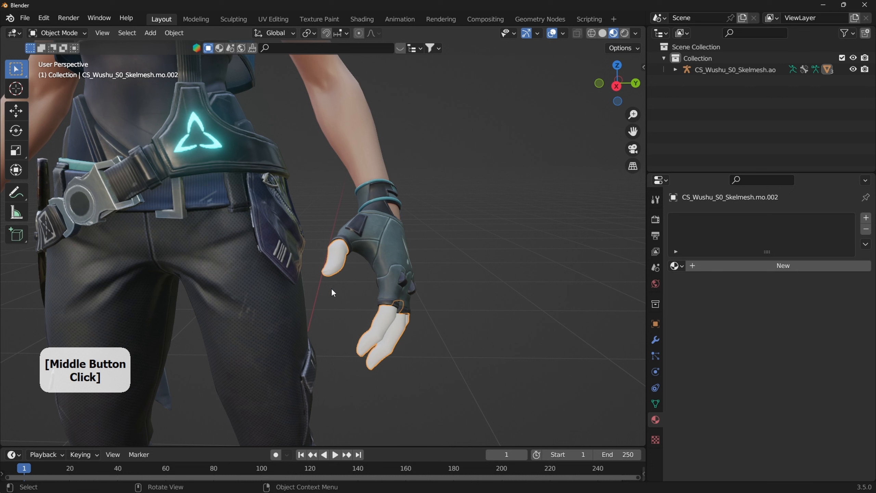
left_click(738, 266)
scroll(767, 360, "down", 3)
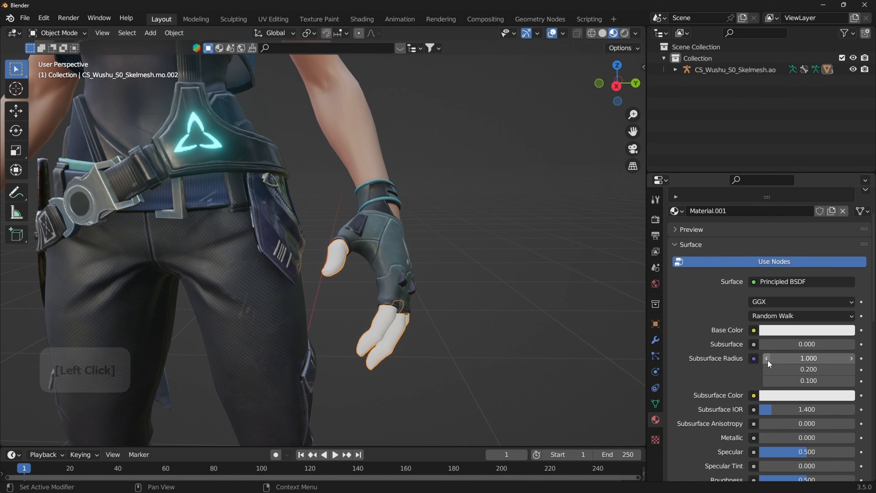
scroll(768, 360, "down", 2)
left_click(793, 314)
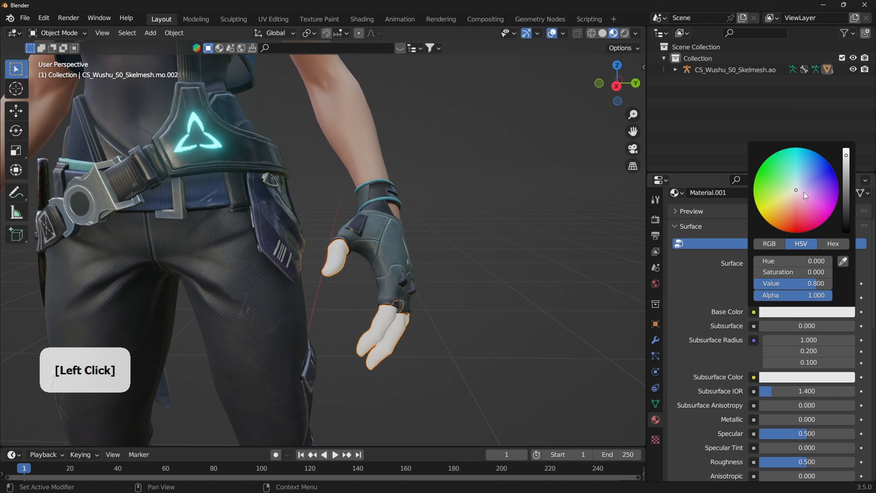
mouse_move(801, 197)
left_mouse_down()
mouse_move(823, 225)
mouse_move(830, 165)
mouse_move(797, 147)
left_mouse_up()
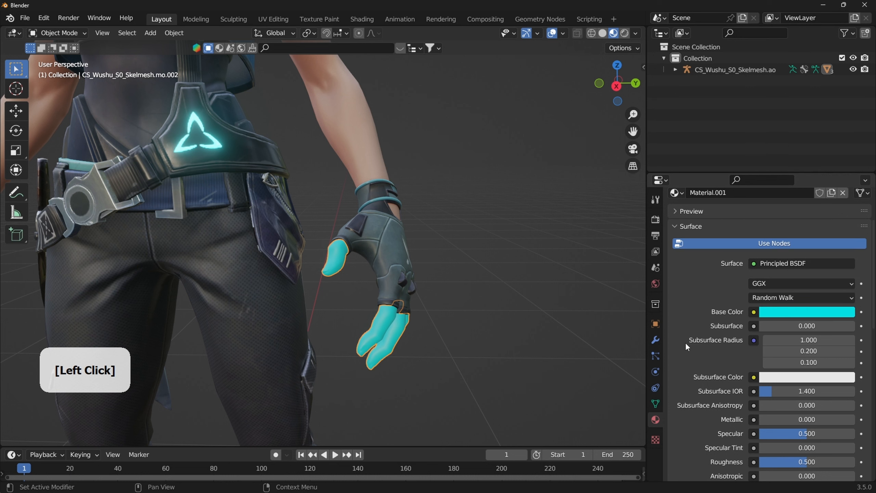
- Set the finger material's emission color to bright cyan and its emission strength to 19
scroll(714, 345, "down", 15)
left_click(793, 311)
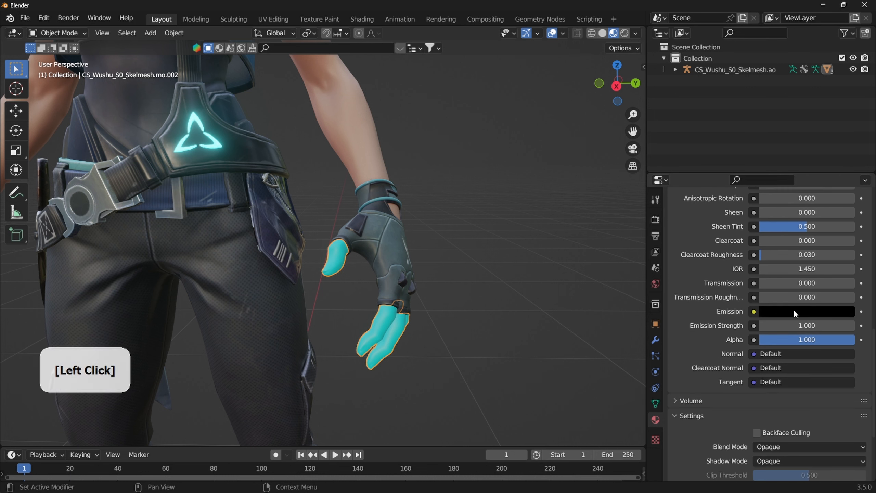
mouse_move(846, 207)
left_mouse_down()
mouse_move(846, 150)
mouse_move(798, 147)
left_mouse_up()
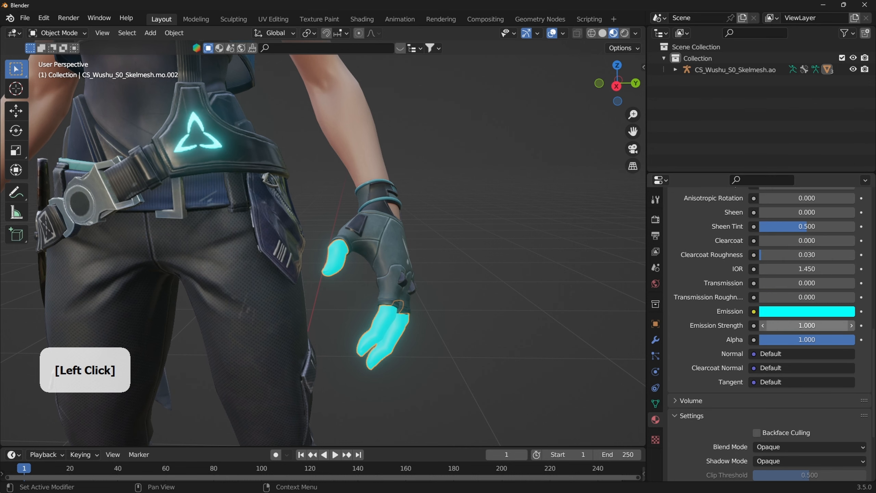
left_click_drag(794, 325, 823, 325)
- Change the finger material's base color and emission color to red-orange, with an emission hue of 0.006
middle_click_drag(461, 278, 276, 69)
scroll(352, 286, "up", 3)
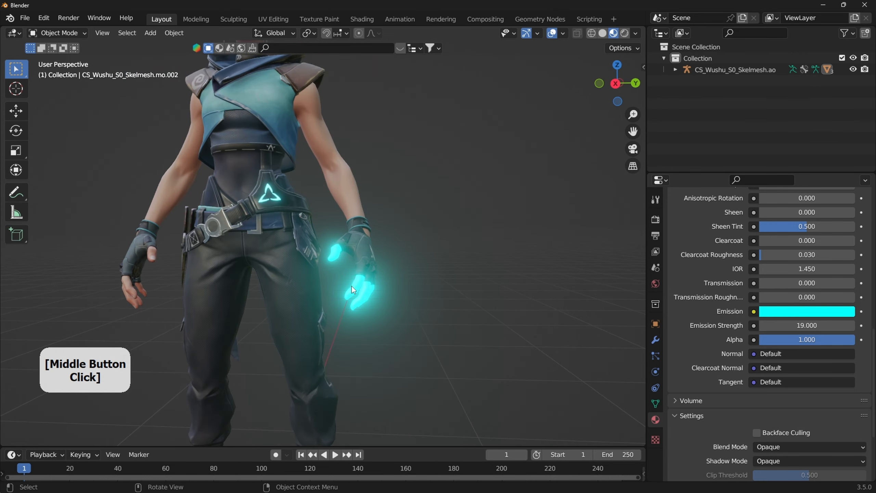
scroll(785, 321, "up", 10)
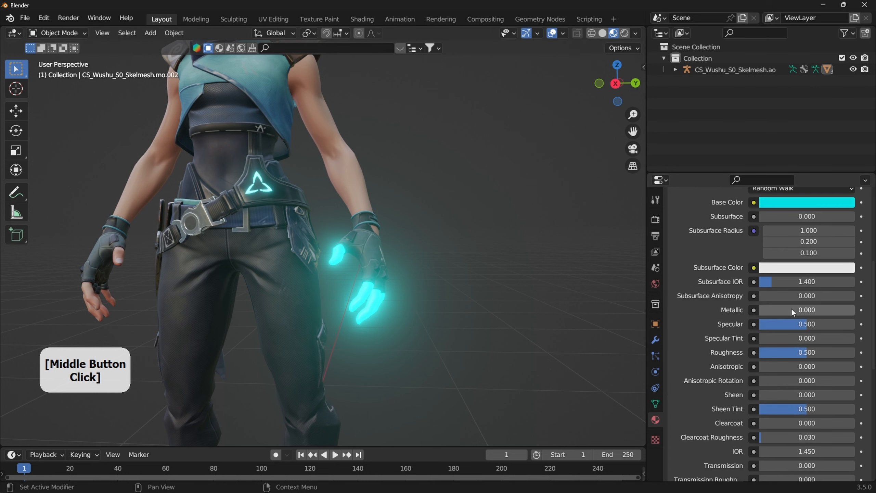
left_click(802, 240)
left_click_drag(792, 136, 786, 158)
scroll(801, 366, "down", 8)
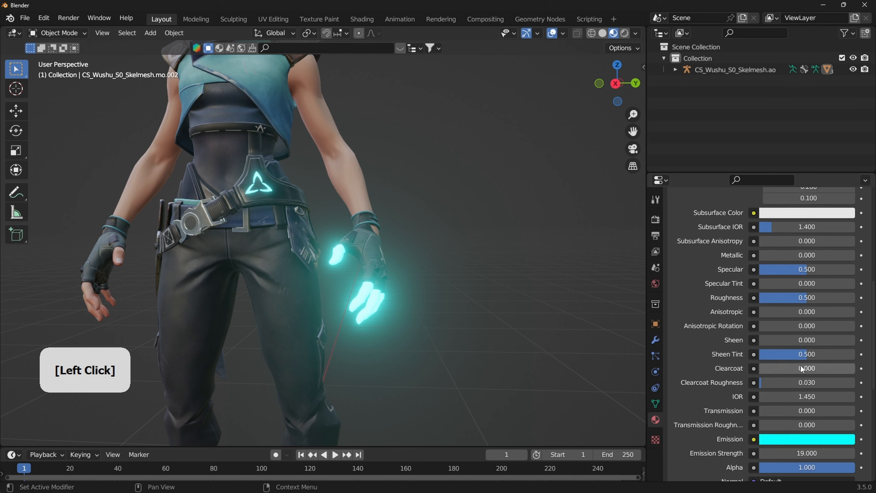
left_click(797, 384)
left_click_drag(792, 268, 787, 305)
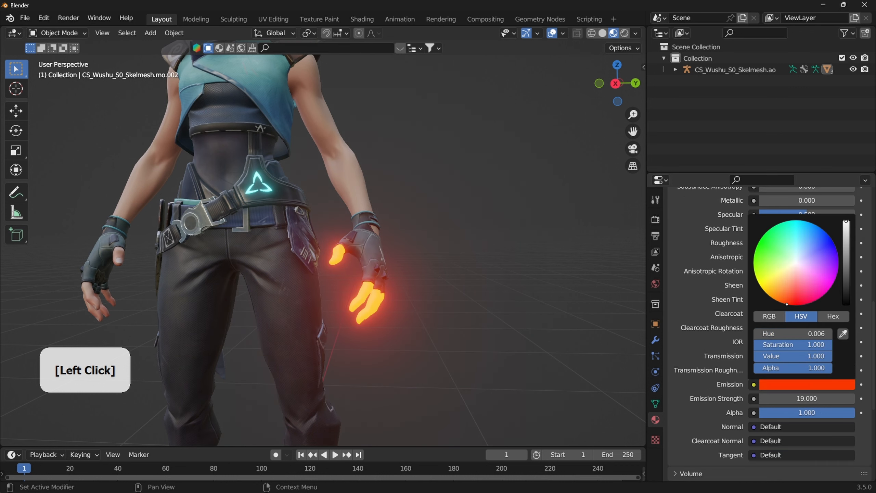
- Turn on the bones overlay and select the character's armature
scroll(494, 242, "down", 4)
middle_click_drag(428, 237, 398, 248)
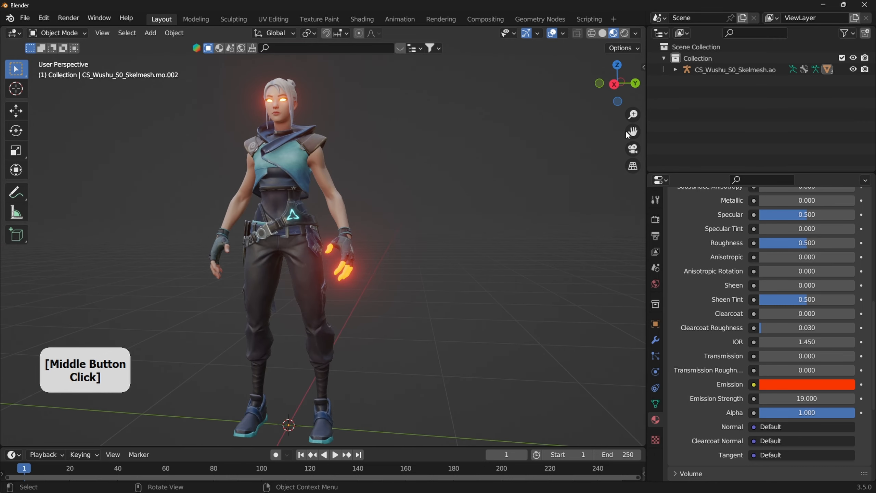
left_click_drag(633, 132, 711, 215)
scroll(430, 202, "up", 3)
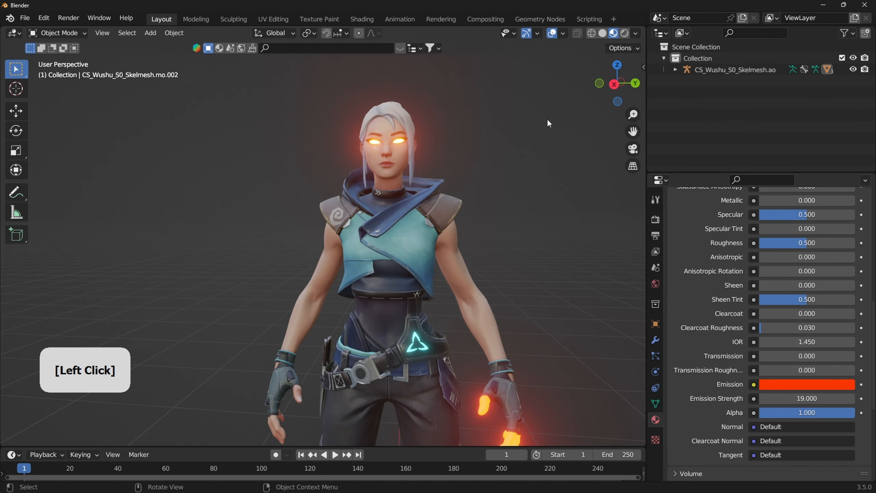
mouse_move(550, 113)
middle_mouse_down()
mouse_move(584, 104)
mouse_move(557, 108)
middle_mouse_up()
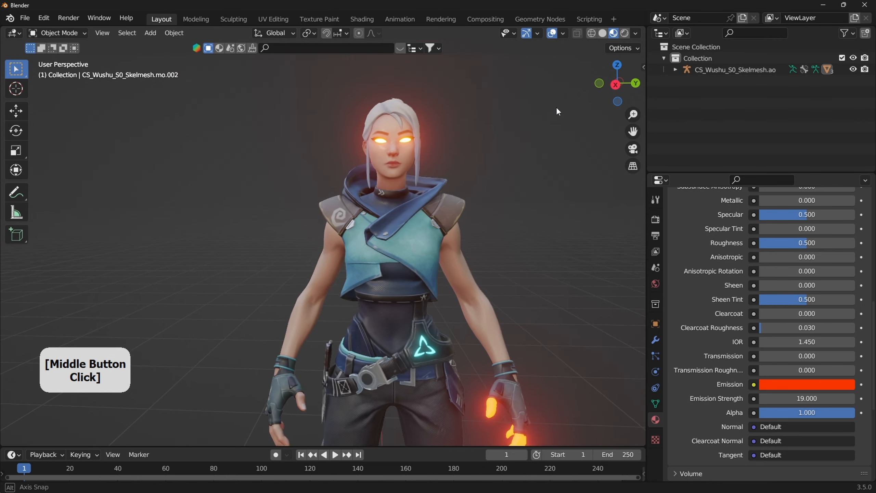
left_click(563, 33)
left_click(574, 169)
left_click(397, 142)
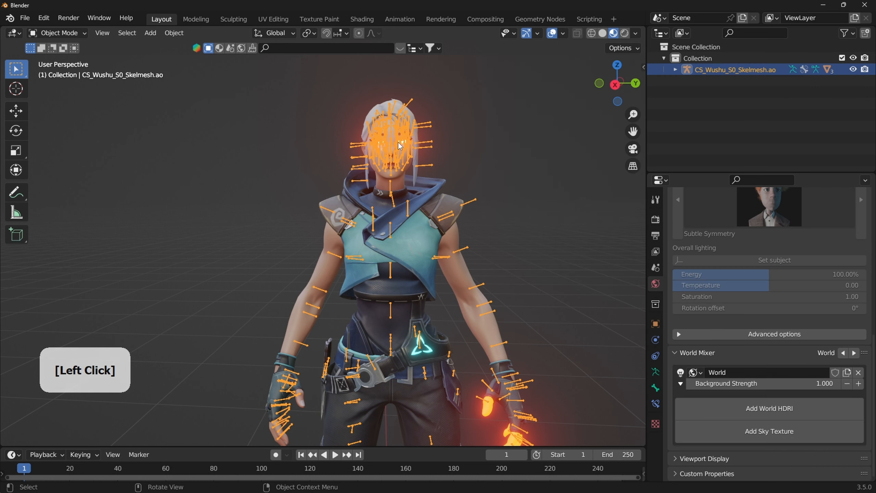
left_click(25, 18)
mouse_move(64, 173)
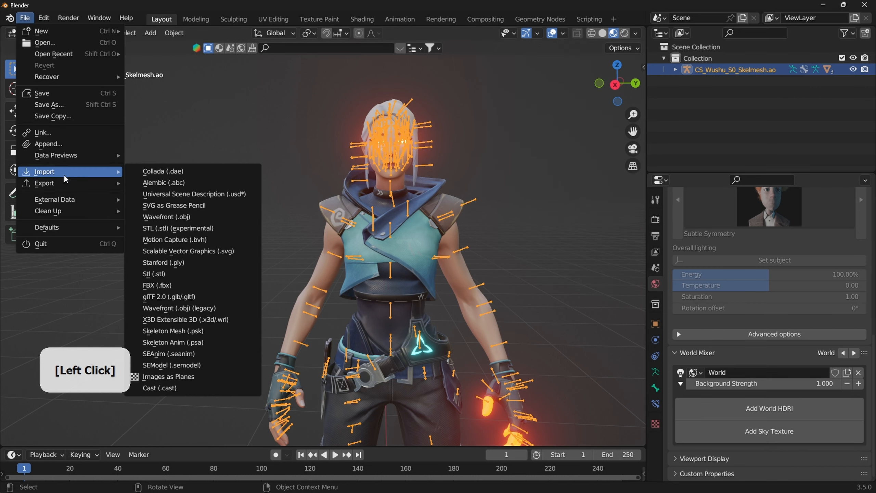
left_click(203, 343)
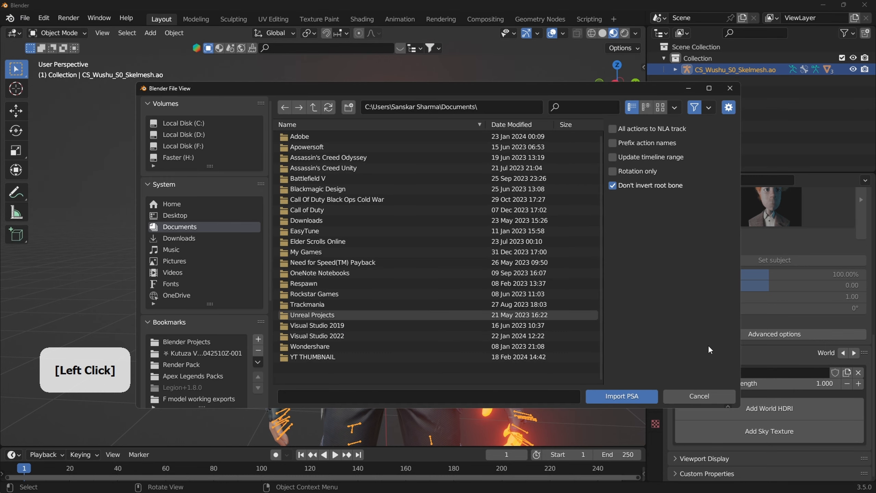
left_click(716, 398)
- Start a Valoanim PSA import and browse to the Agents Animation folder in the Kutuza Valorant Animations Pack
key("n")
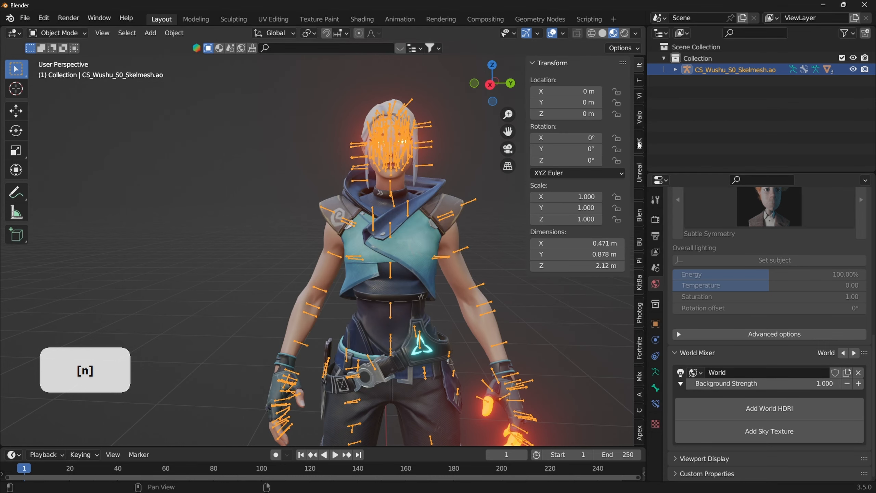
left_click(639, 117)
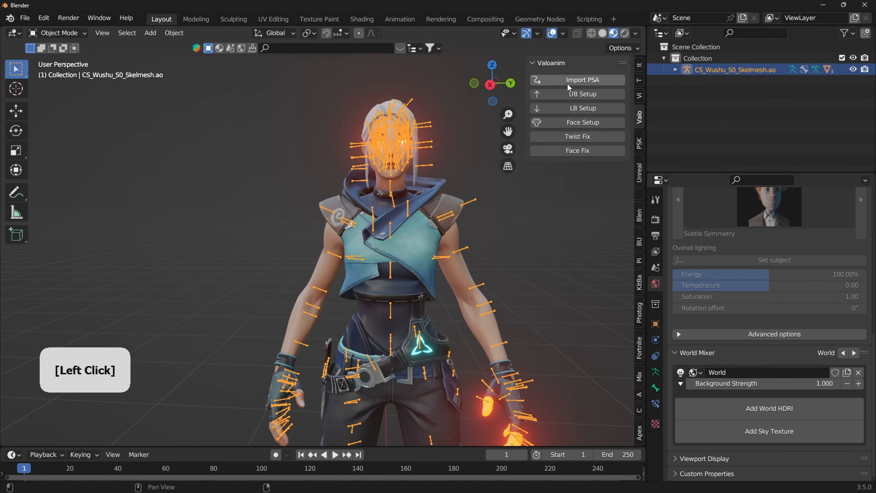
left_click(581, 80)
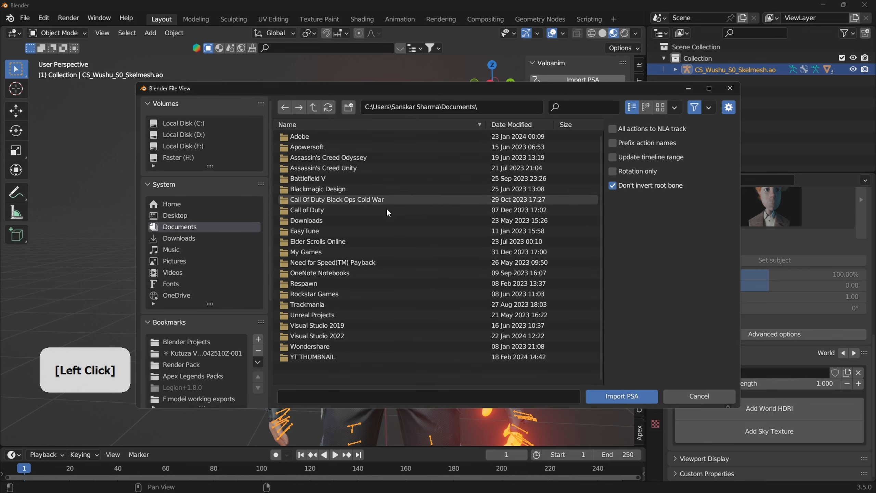
left_click(223, 353)
left_click(355, 136)
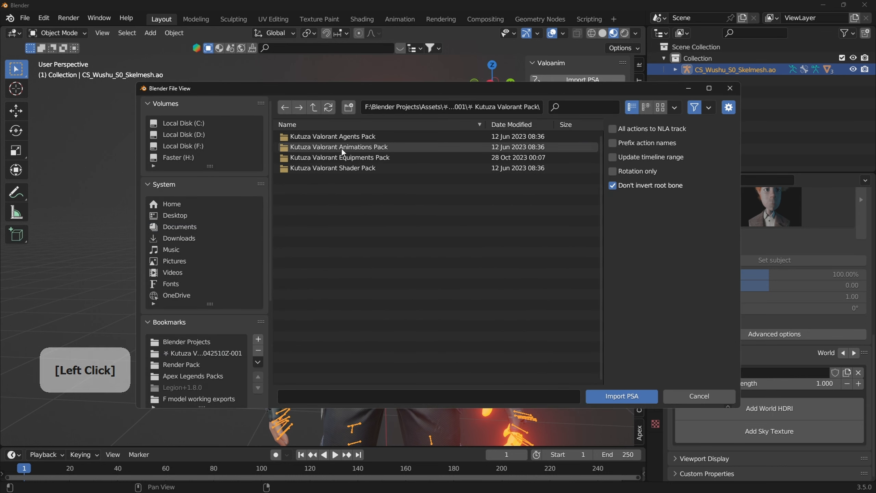
left_click(341, 148)
left_click(337, 136)
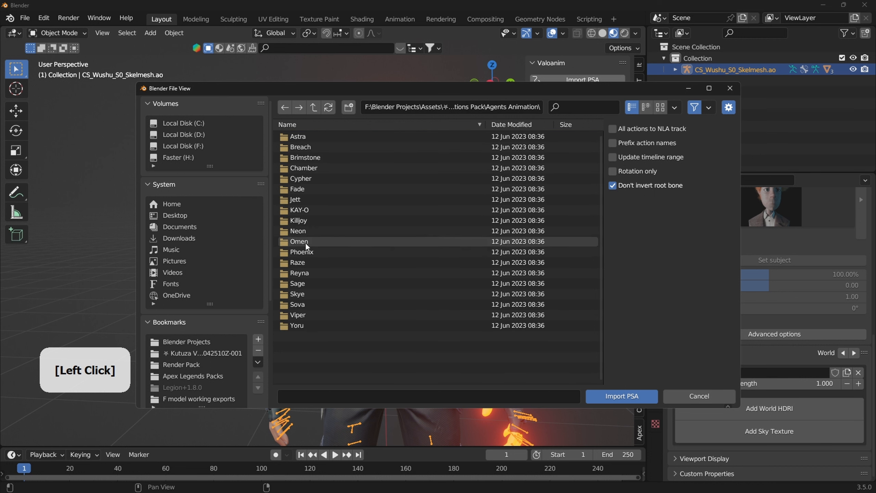
- Import CS_Wushu_S0_Idle_Loop.psa from Jett's Character Select animations onto the armature
left_click(299, 197)
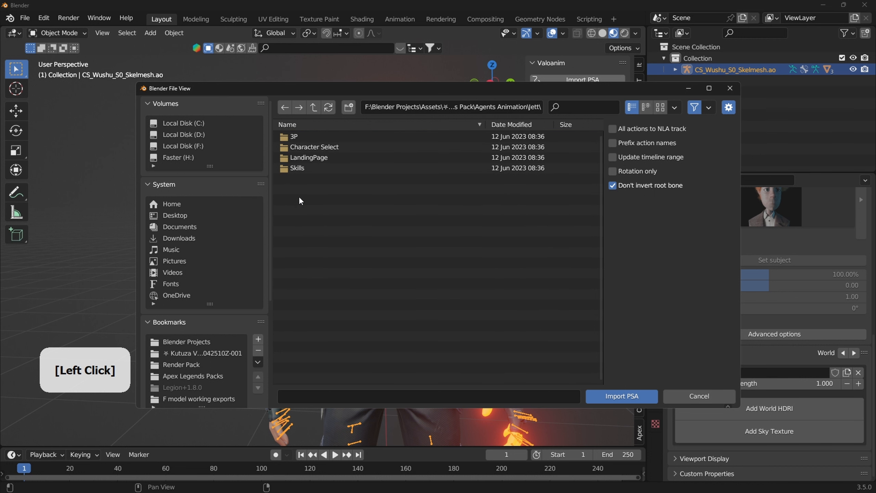
left_click(316, 149)
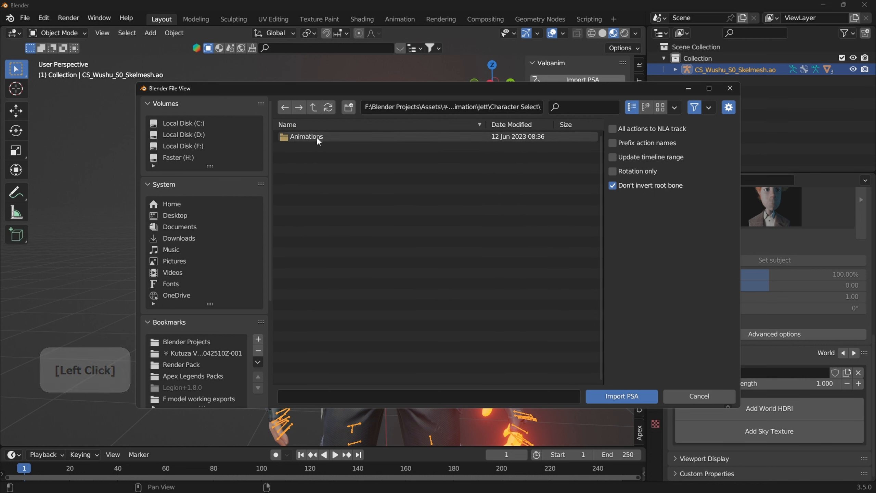
left_click(316, 137)
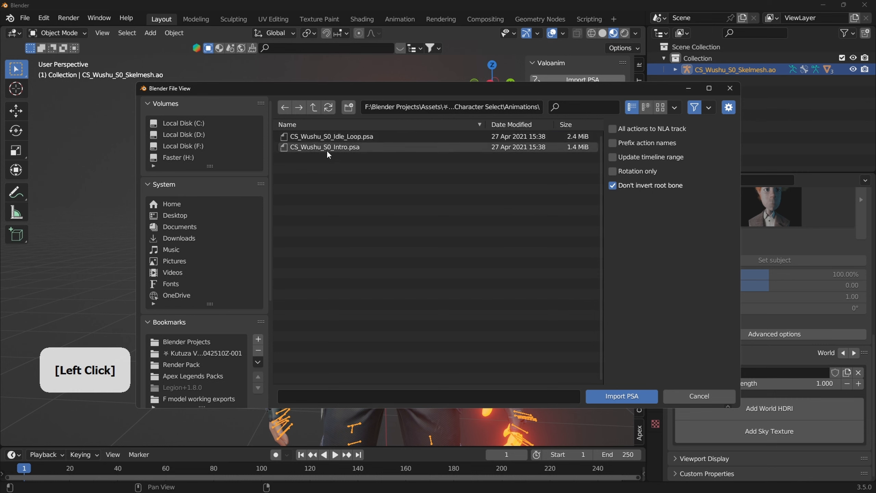
left_click(349, 138)
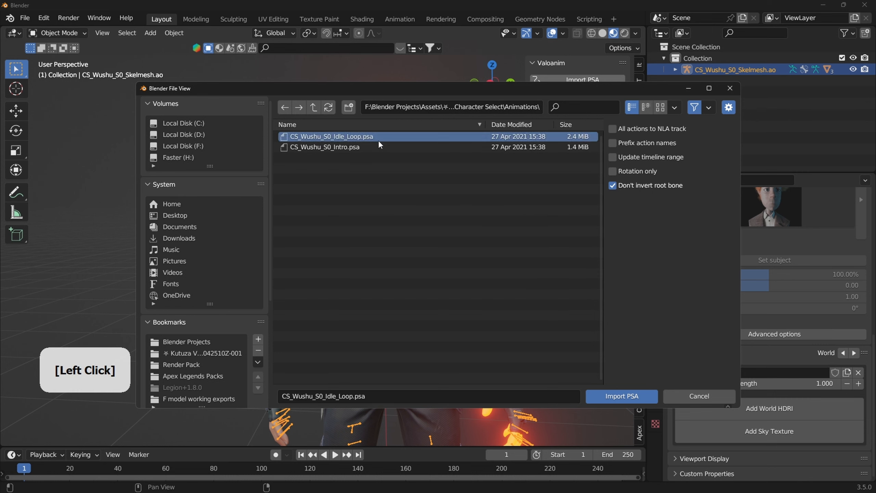
left_click(623, 390)
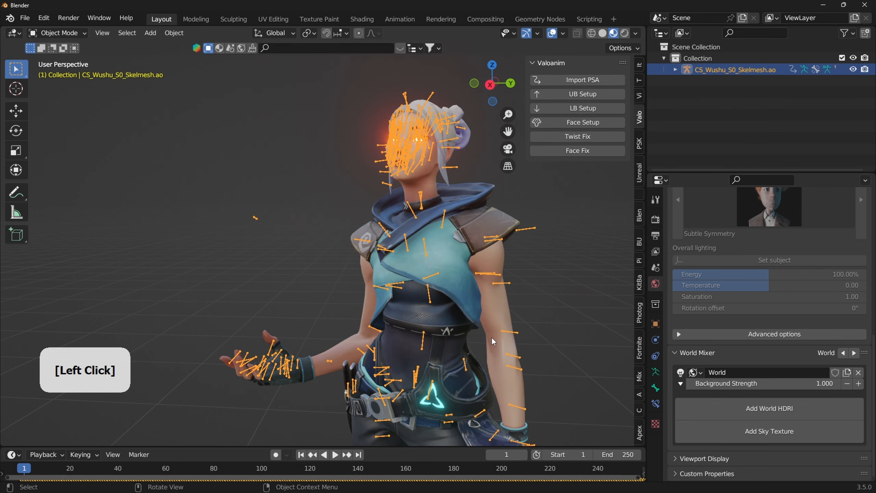
- Hide the bones overlay and play the imported animation, stopping at frame 198 to inspect the pose
left_click(563, 33)
left_click(570, 169)
key("space")
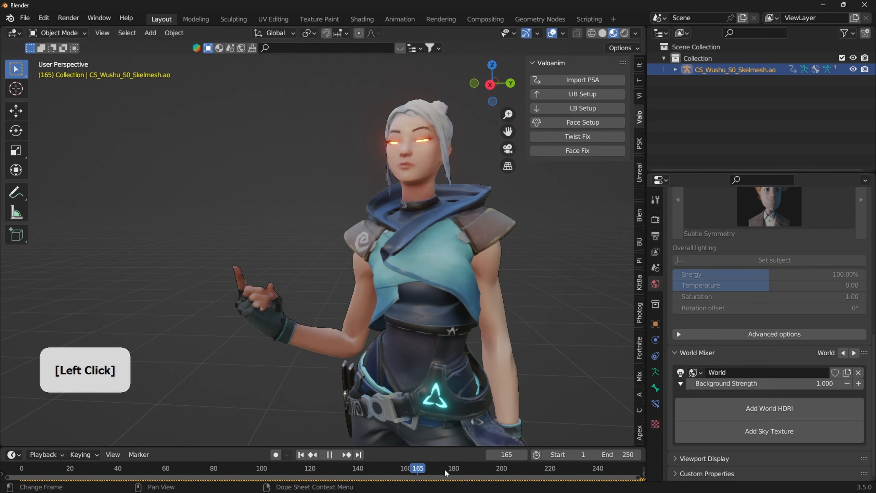
key("space")
middle_click_drag(514, 319, 430, 321)
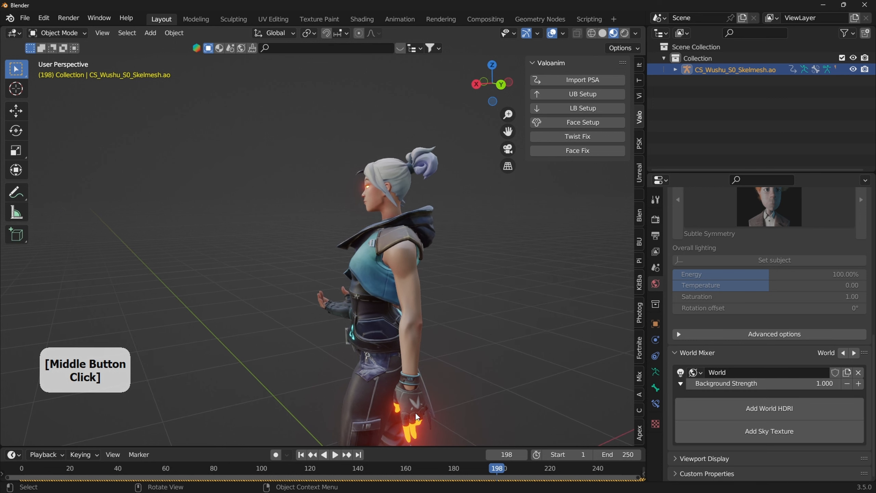
middle_click_drag(415, 413, 501, 406)
scroll(425, 314, "up", 4)
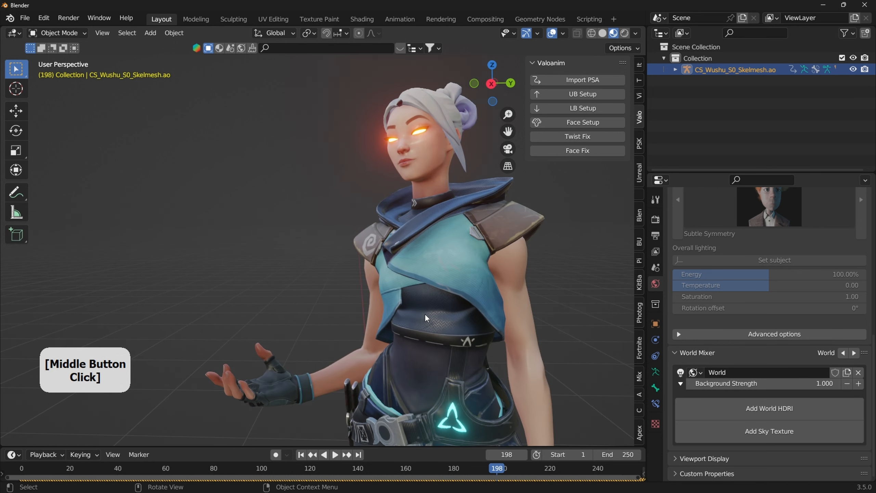
middle_click_drag(425, 314, 444, 316)
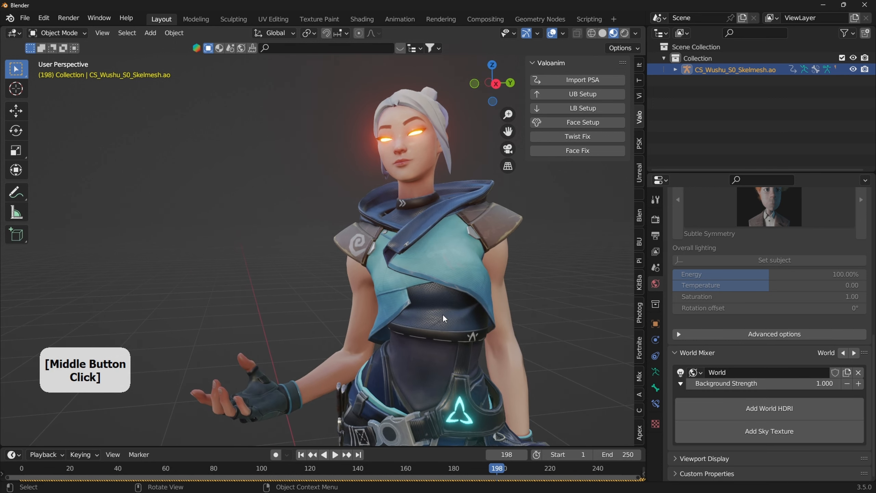
- Hide the sidebar, add a camera to the scene and look through it
key("n")
scroll(444, 317, "down", 3)
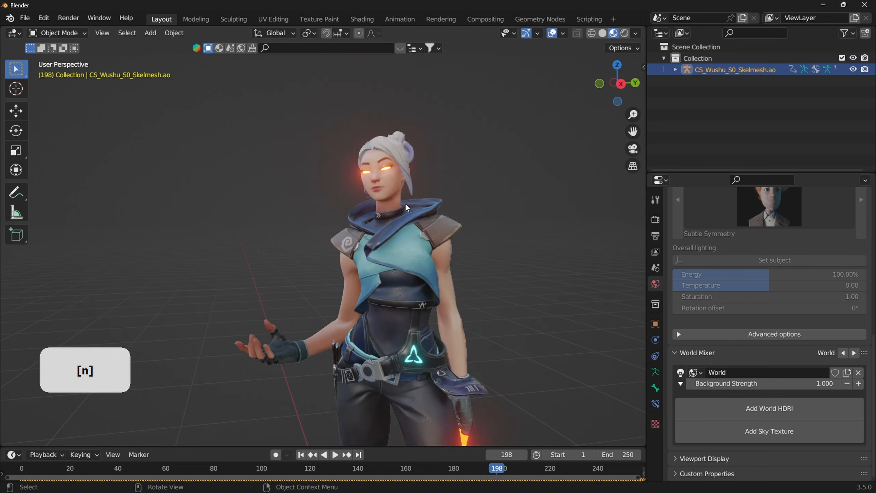
key("shift+a")
mouse_move(332, 414)
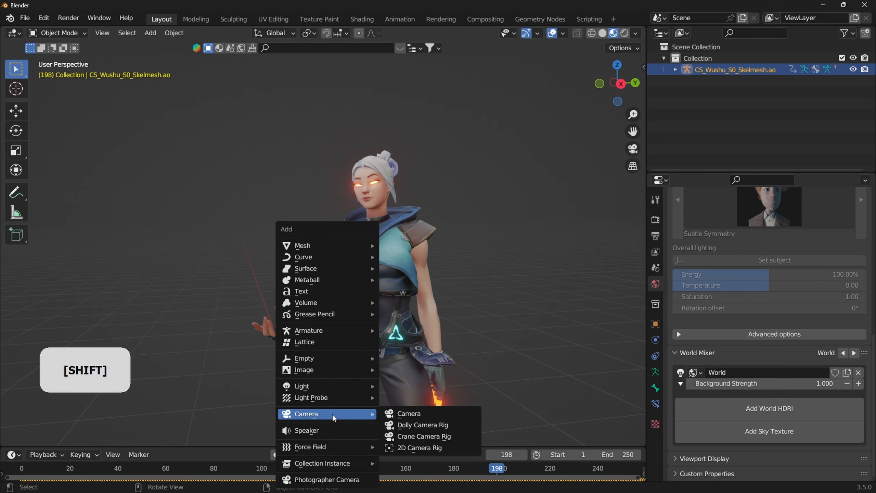
left_click(421, 410)
key("KP_0")
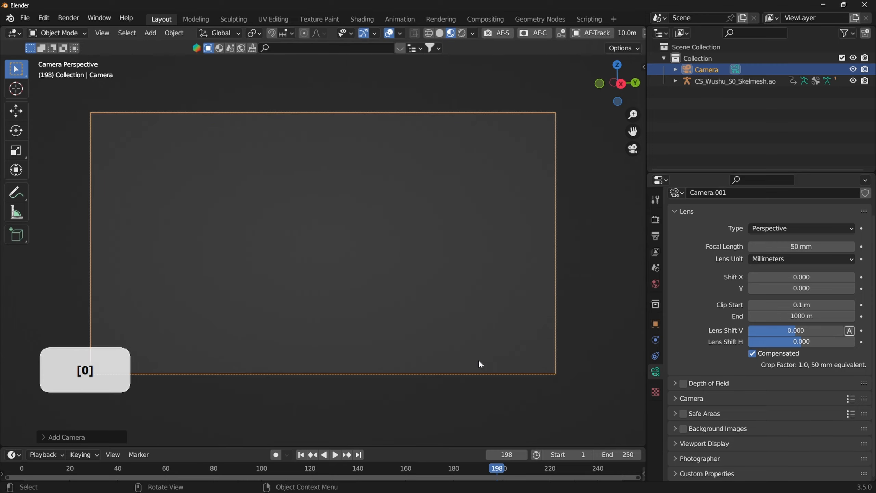
- Fly the camera into place so it frames Jett's head and upper body from the front
key("shift+f")
key("e")
key("s")
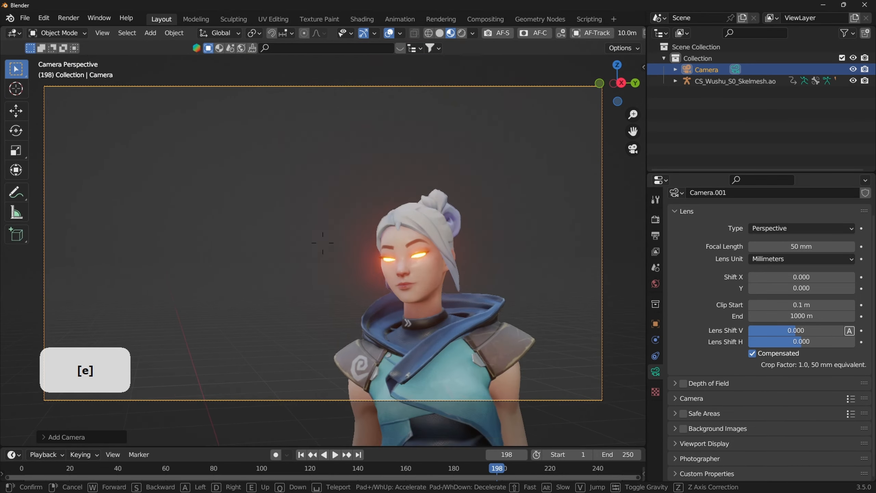
key("q")
left_click(447, 142)
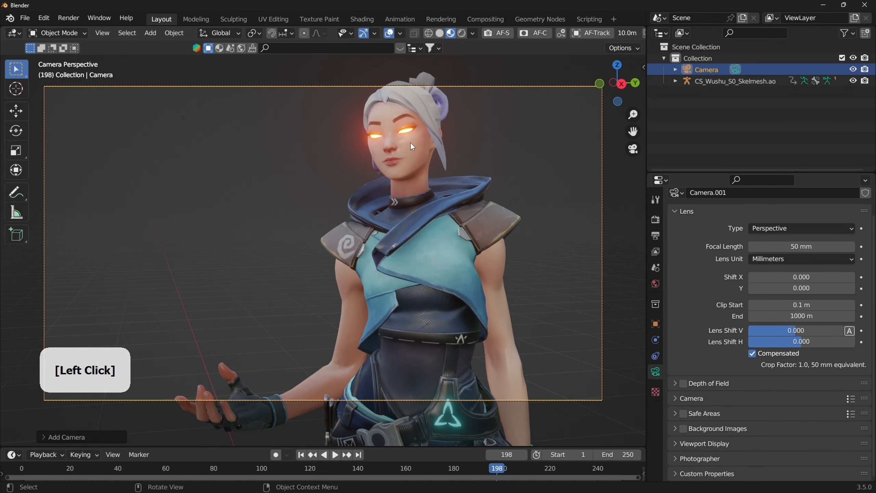
- Switch the render engine to Cycles and back to Eevee
left_click(655, 219)
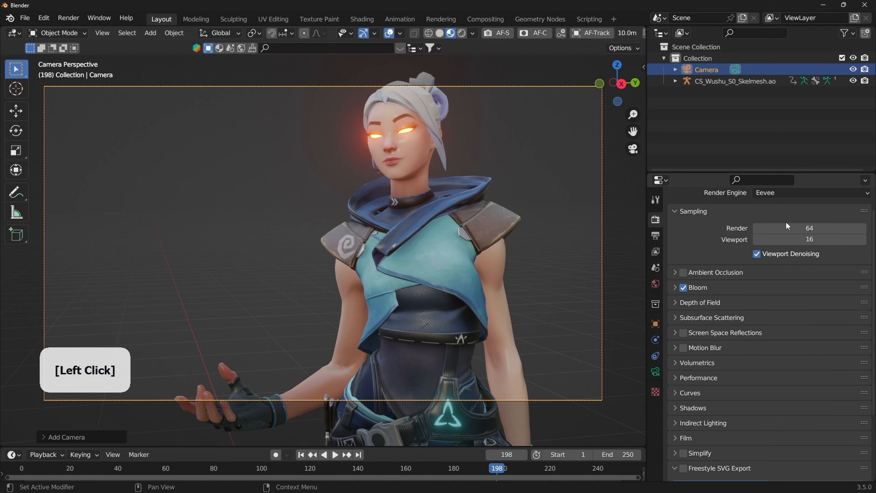
scroll(787, 218, "up", 2)
left_click(788, 215)
left_click(779, 231)
left_click(782, 221)
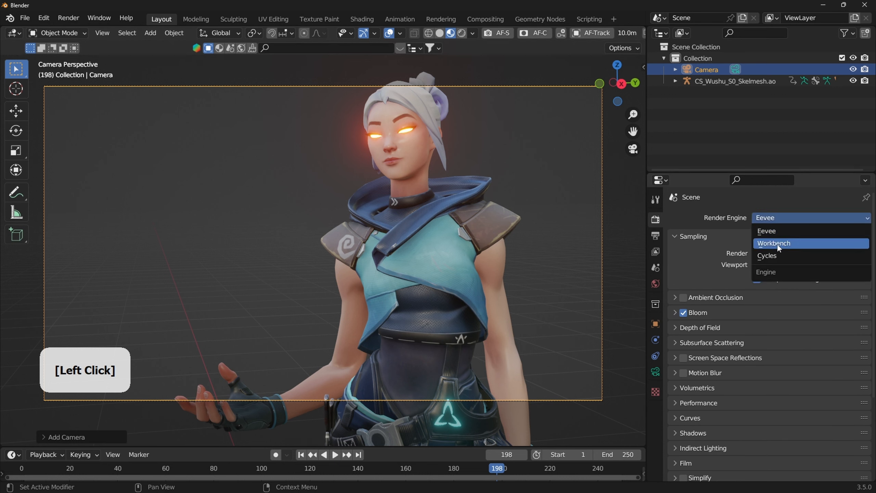
left_click(778, 256)
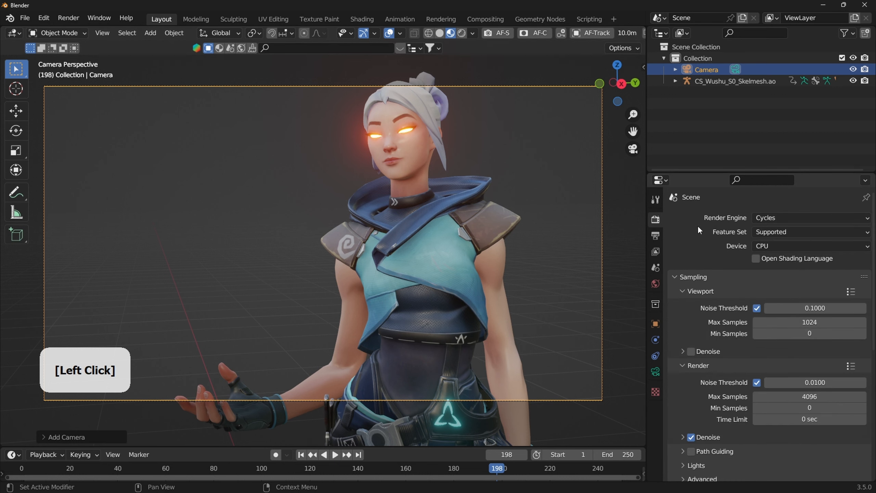
left_click(804, 217)
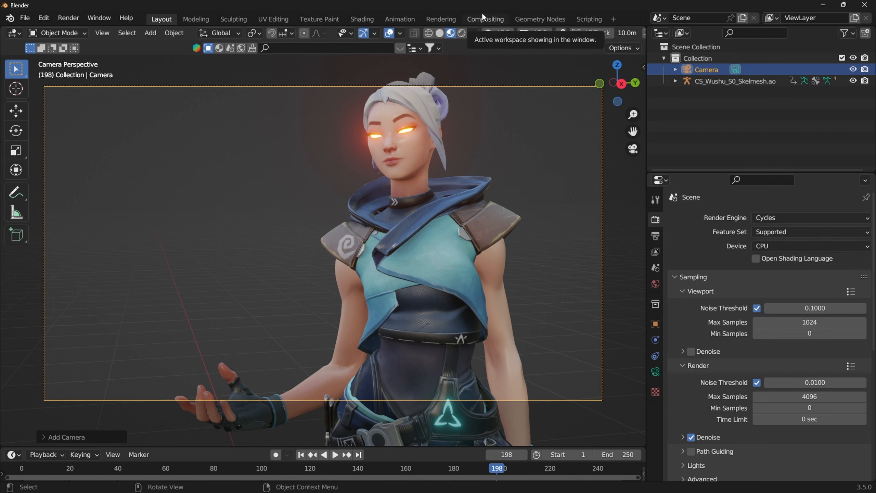
left_click(781, 216)
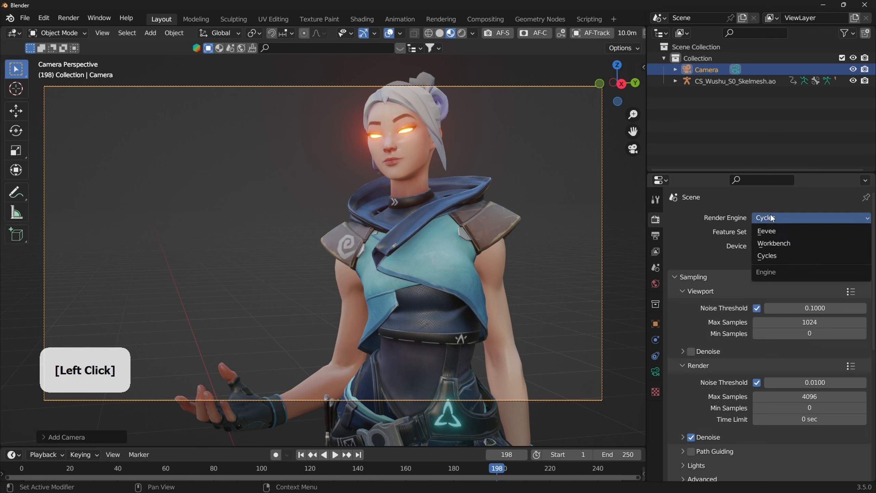
left_click(784, 229)
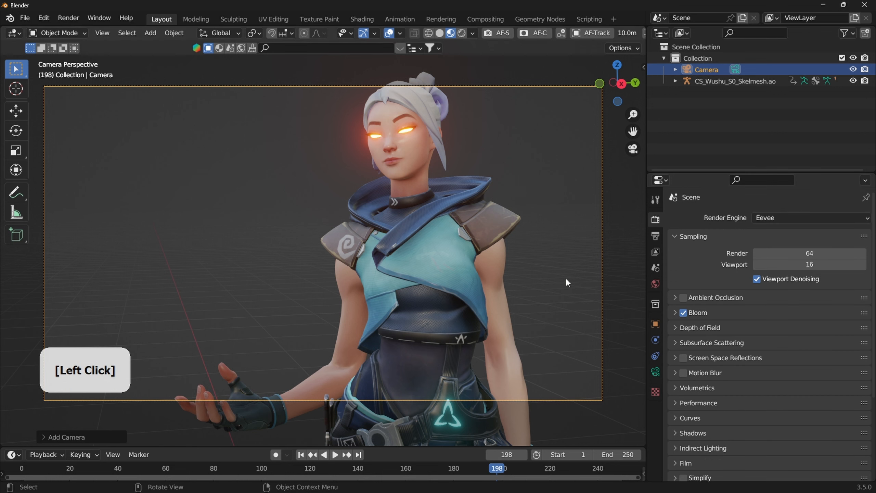
- Enable Ambient Occlusion and Screen Space Reflections with Refraction, setting Trace Precision and Max Roughness to 1.000
left_click(684, 298)
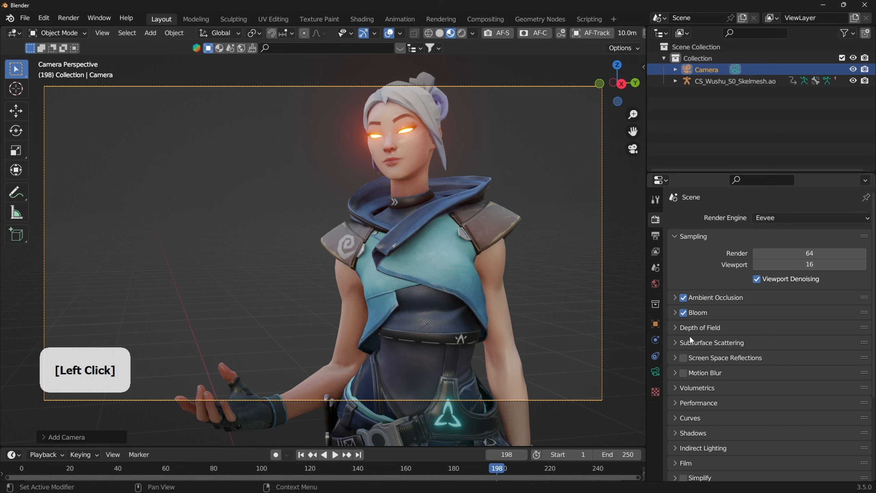
left_click(684, 358)
left_click(673, 357)
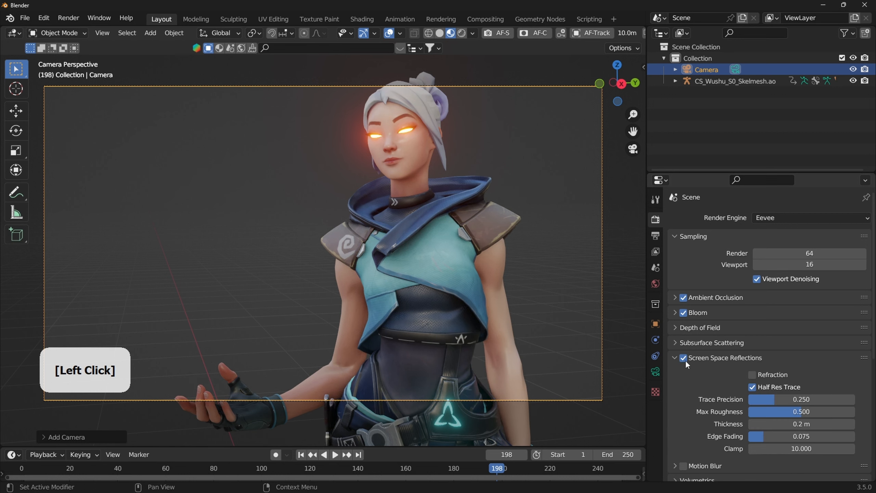
left_click(762, 375)
left_click_drag(781, 399, 861, 399)
left_click_drag(807, 412, 862, 412)
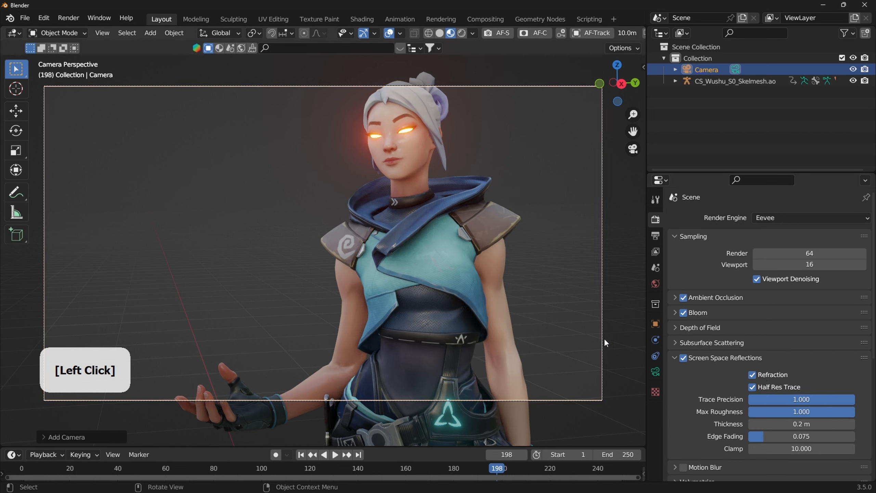
left_click(674, 359)
scroll(722, 403, "down", 6)
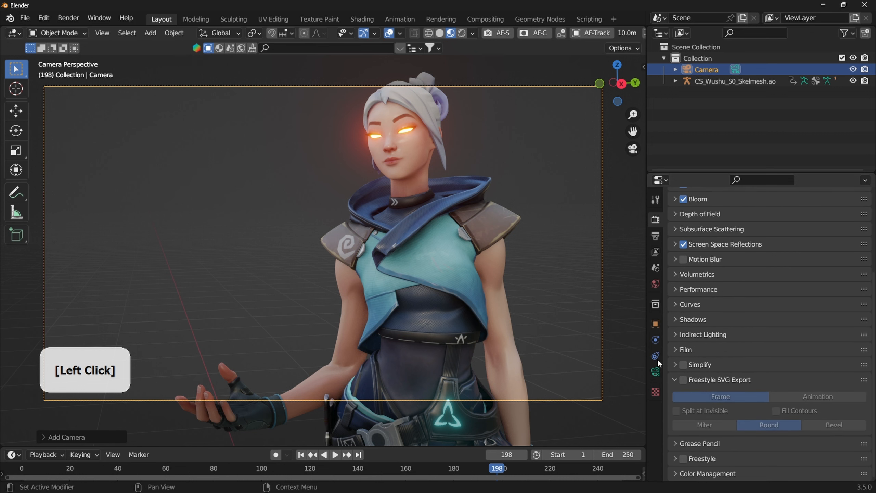